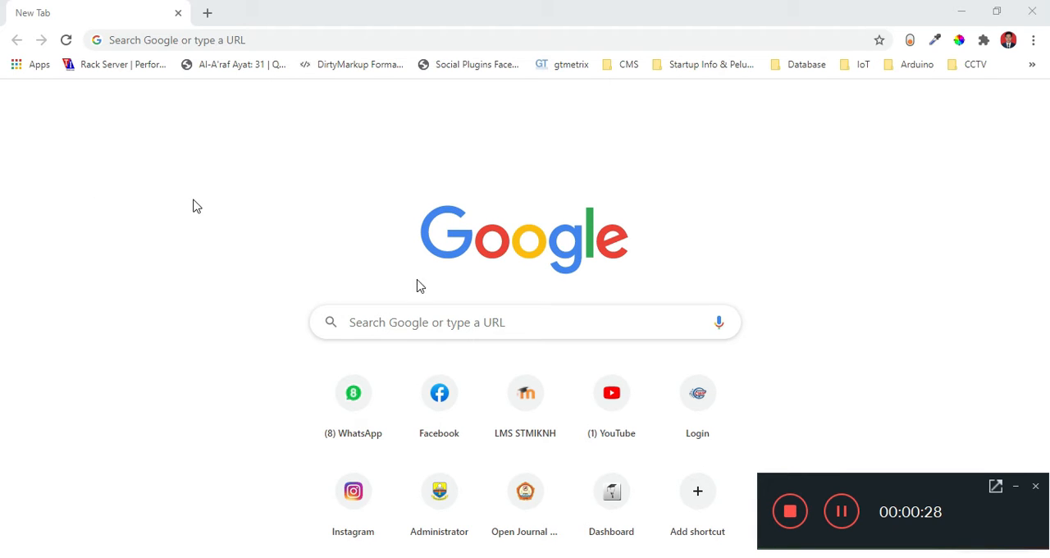
{"action": "left_click", "coordinate": [1016, 487]}
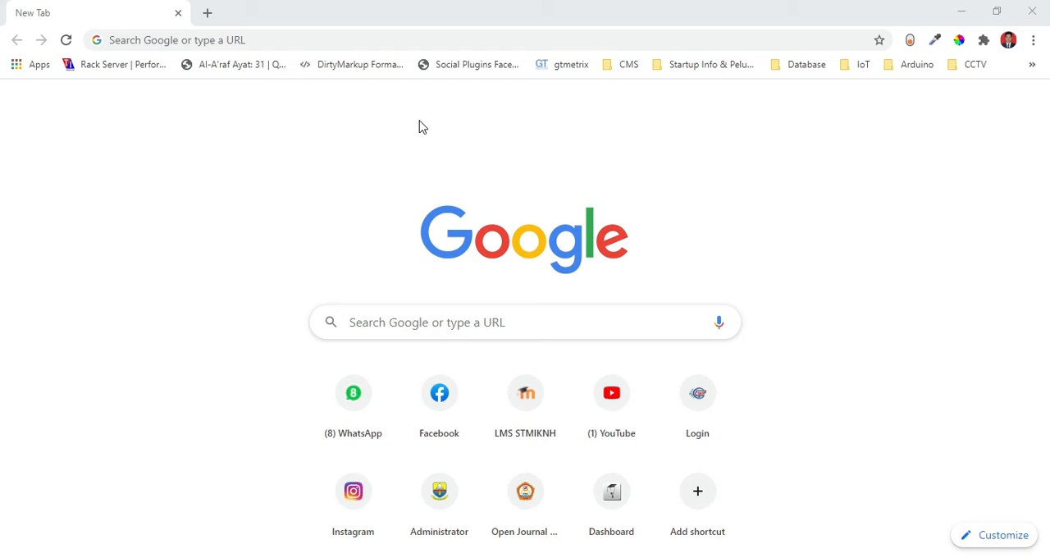
{"action": "left_click", "coordinate": [255, 38]}
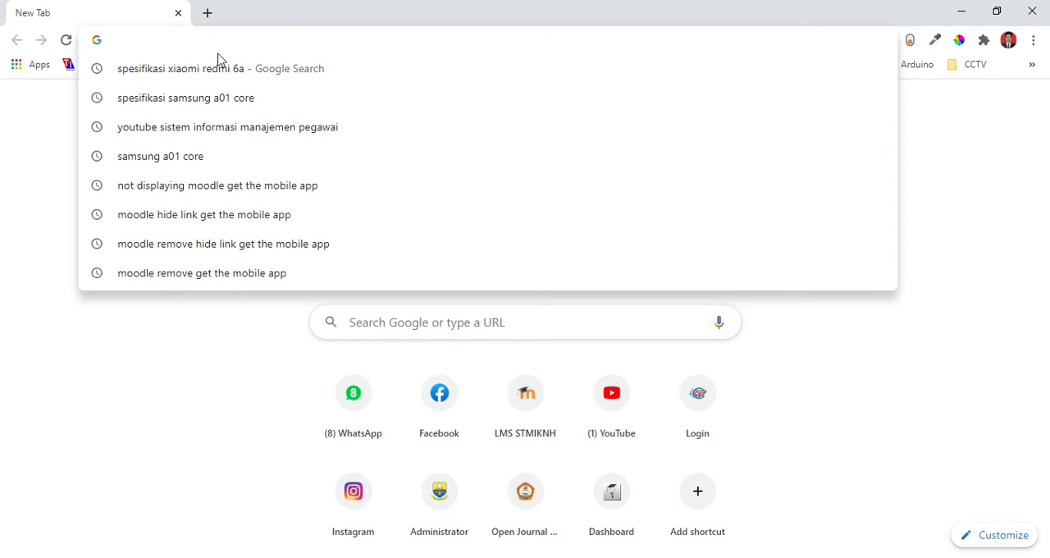
{"action": "left_click", "coordinate": [3, 206]}
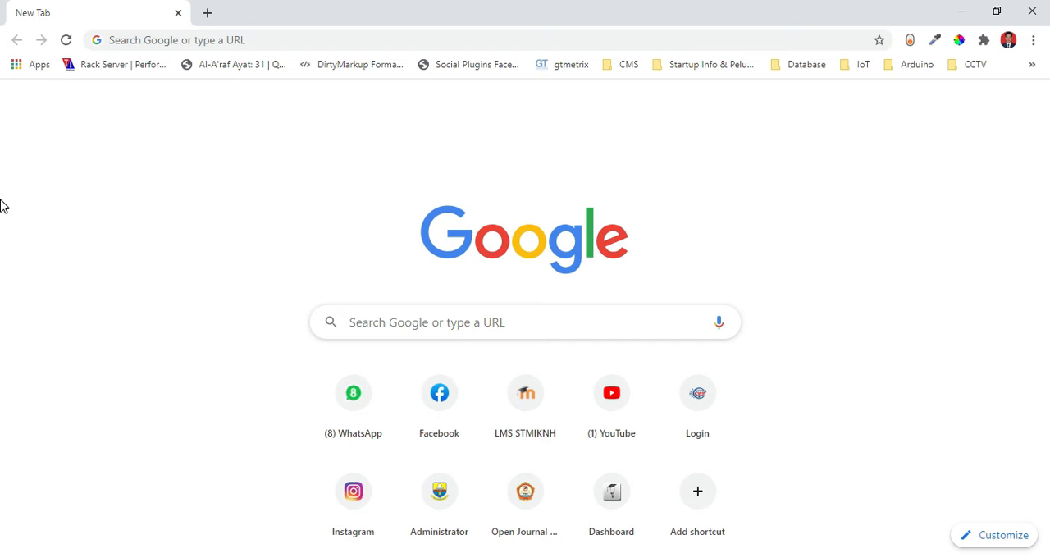
Open the school's LMS website at lms.smkn5muarojambi.sch.id.
{"action": "left_click", "coordinate": [266, 43]}
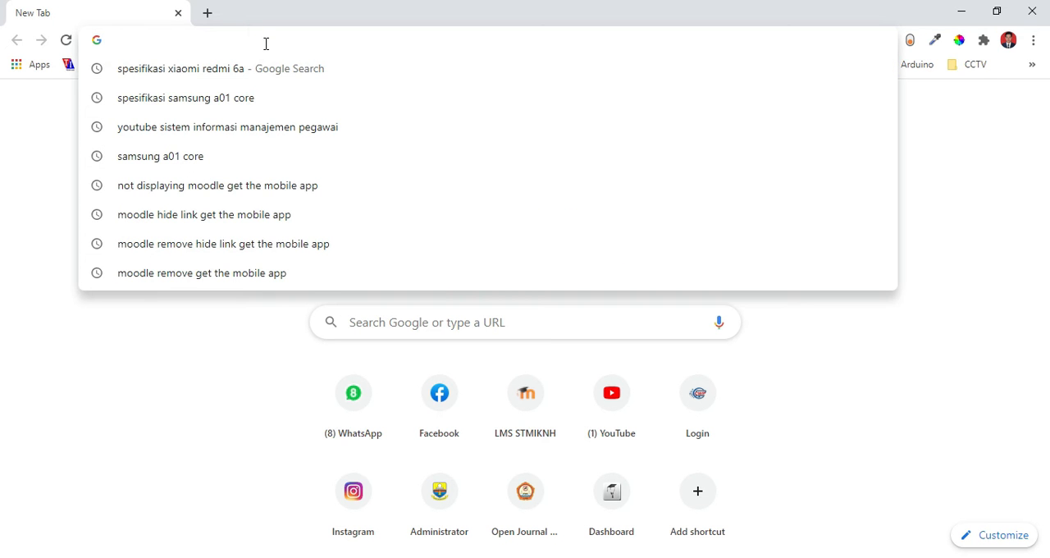
{"action": "type", "text": "lms.smkn5muarojambi.sch.id"}
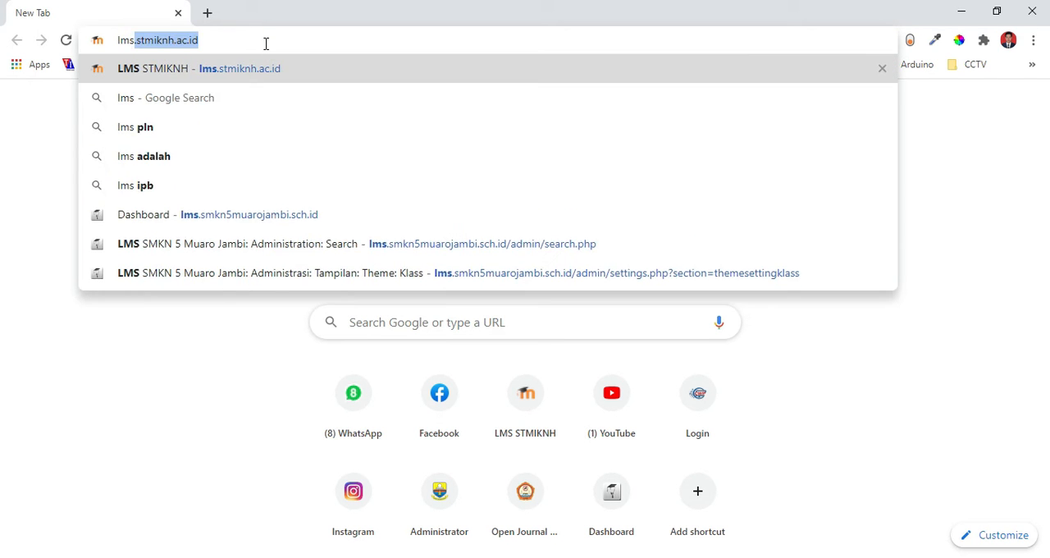
{"action": "key", "text": "Return"}
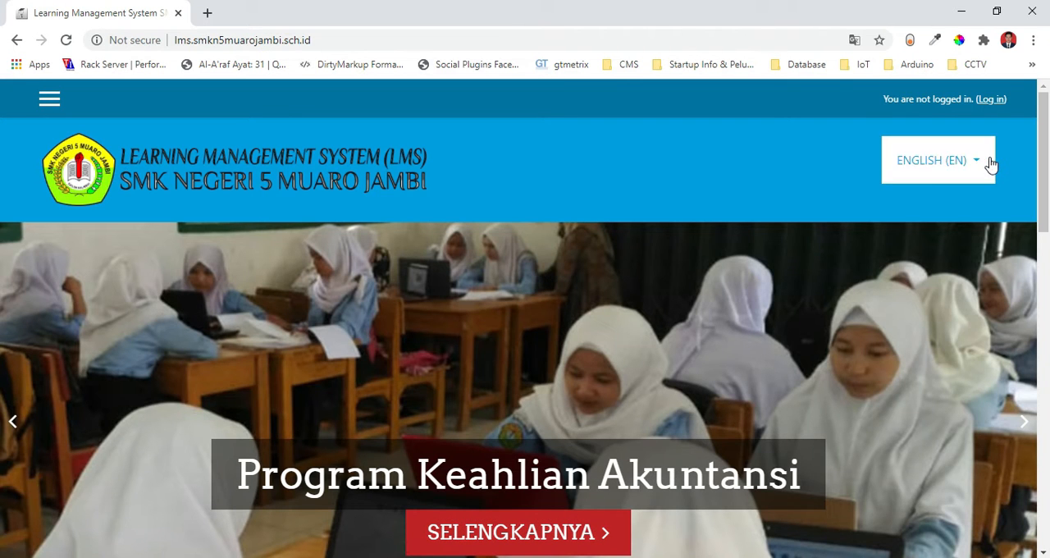
Switch the LMS site language to Indonesian (id).
{"action": "left_click", "coordinate": [976, 162]}
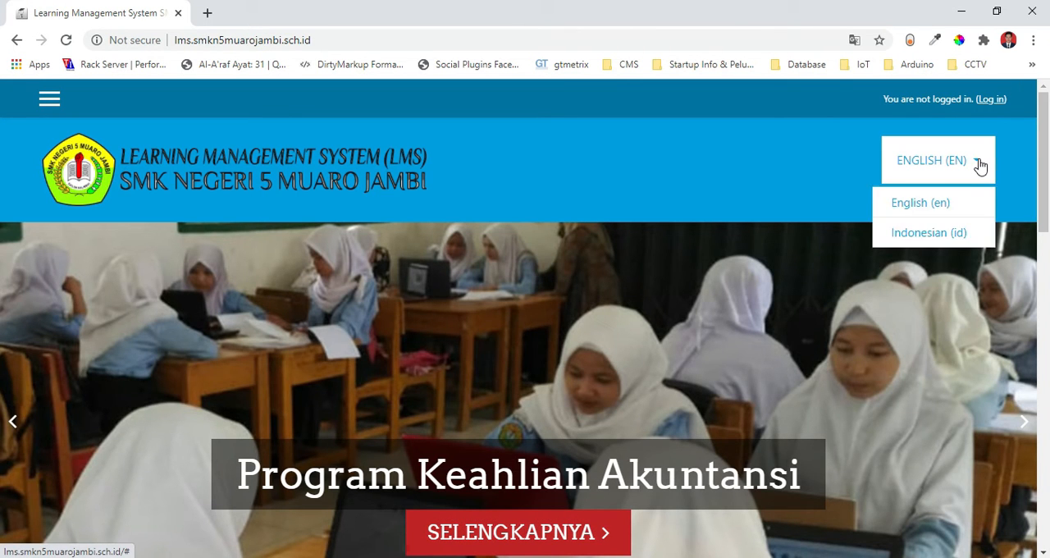
{"action": "left_click", "coordinate": [923, 241]}
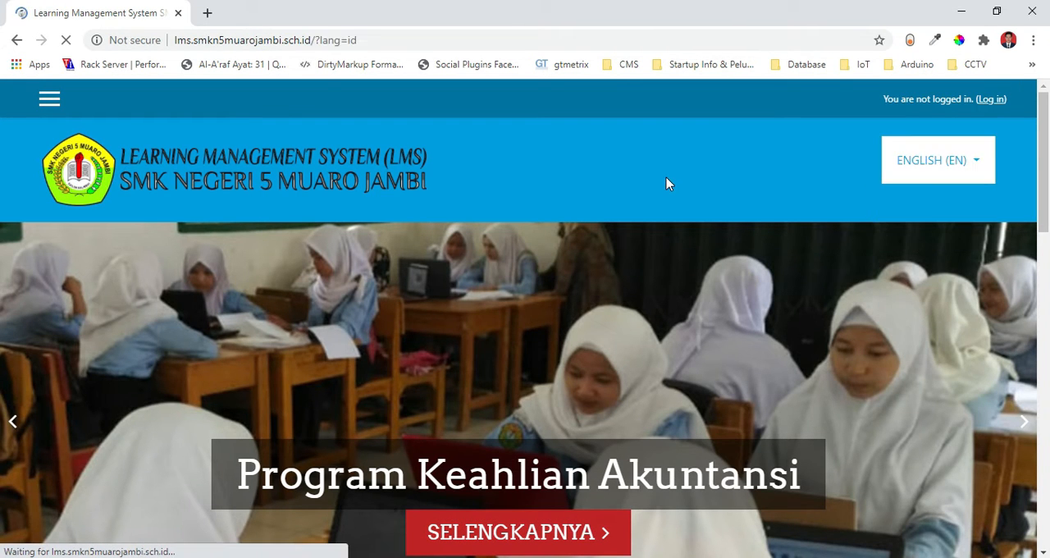
{"action": "left_click", "coordinate": [992, 100]}
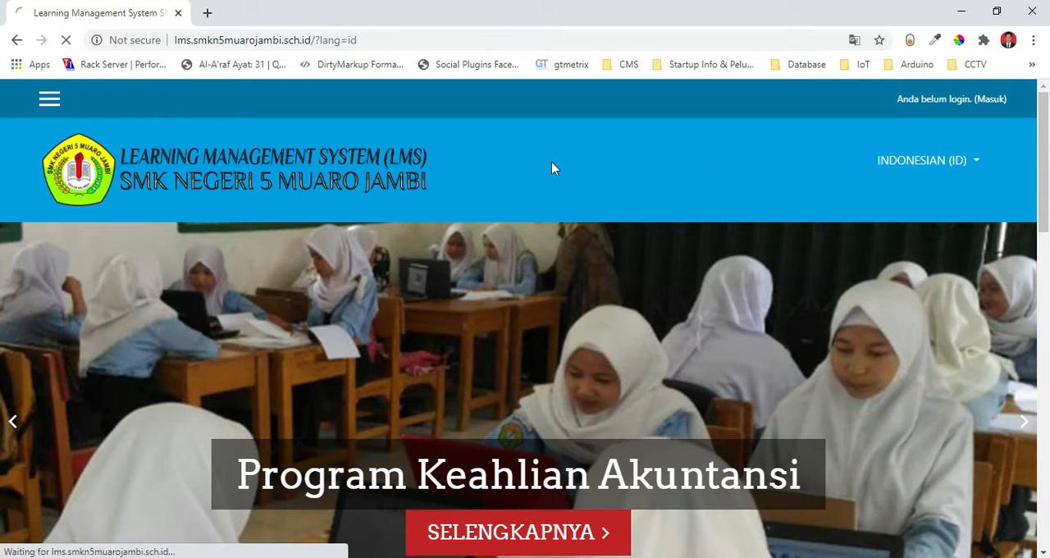
Examine the front page down to its footer, and check which languages the site offers.
{"action": "scroll", "coordinate": [634, 246], "scroll_direction": "down", "scroll_amount": 10}
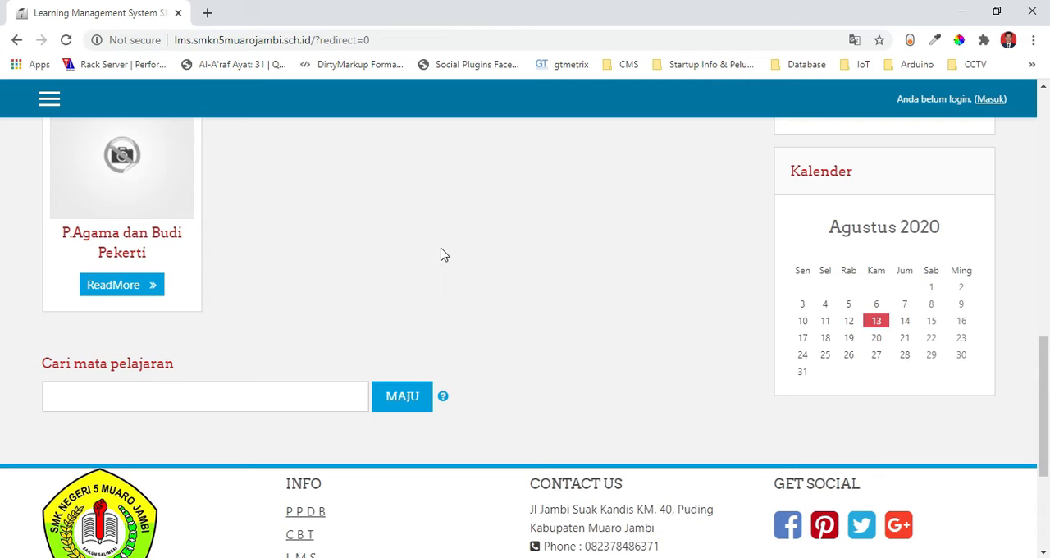
{"action": "scroll", "coordinate": [441, 254], "scroll_direction": "up", "scroll_amount": 5}
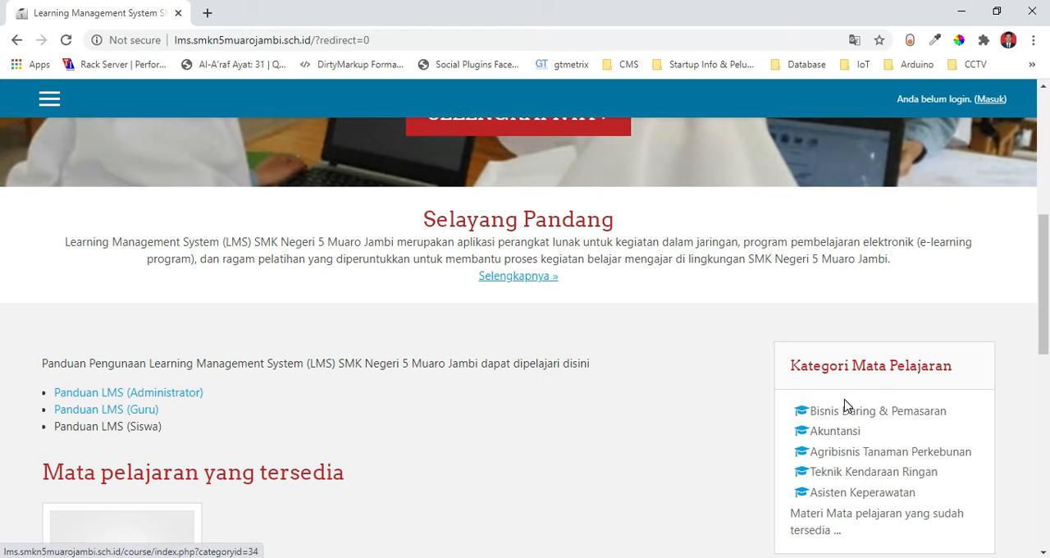
{"action": "scroll", "coordinate": [2, 156], "scroll_direction": "up", "scroll_amount": 4}
{"action": "scroll", "coordinate": [2, 156], "scroll_direction": "up", "scroll_amount": 2}
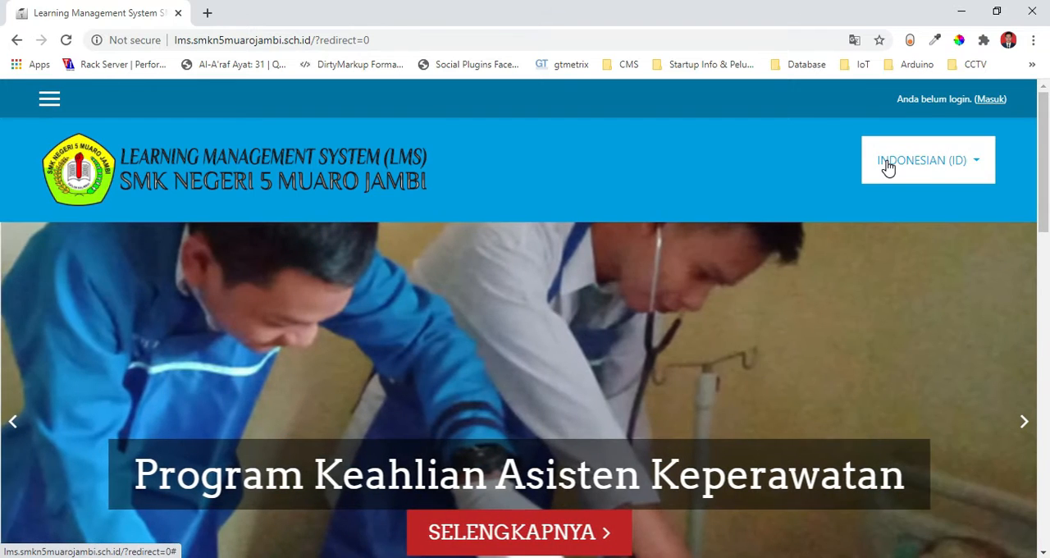
{"action": "left_click", "coordinate": [888, 167]}
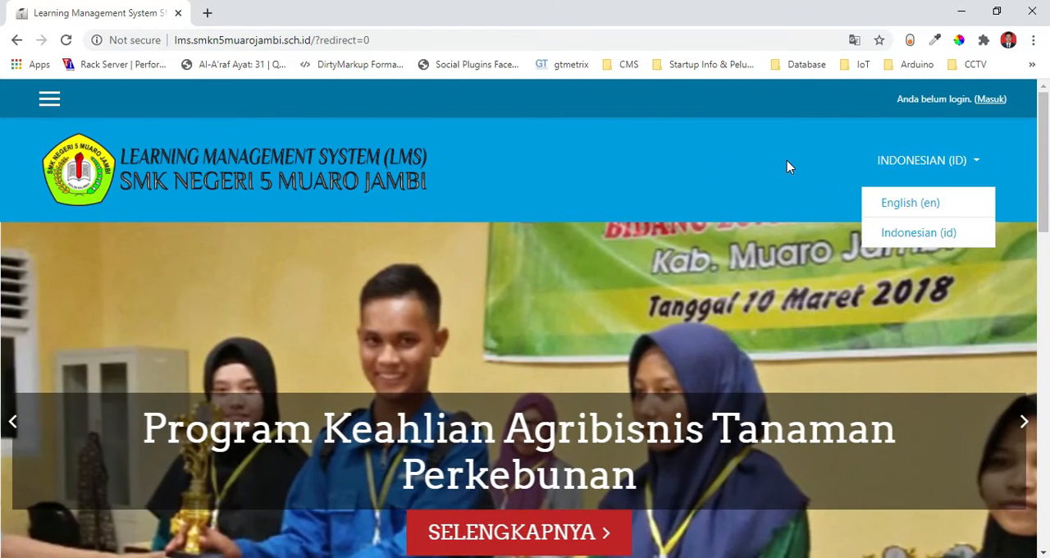
{"action": "left_click", "coordinate": [787, 161]}
{"action": "left_click", "coordinate": [947, 166]}
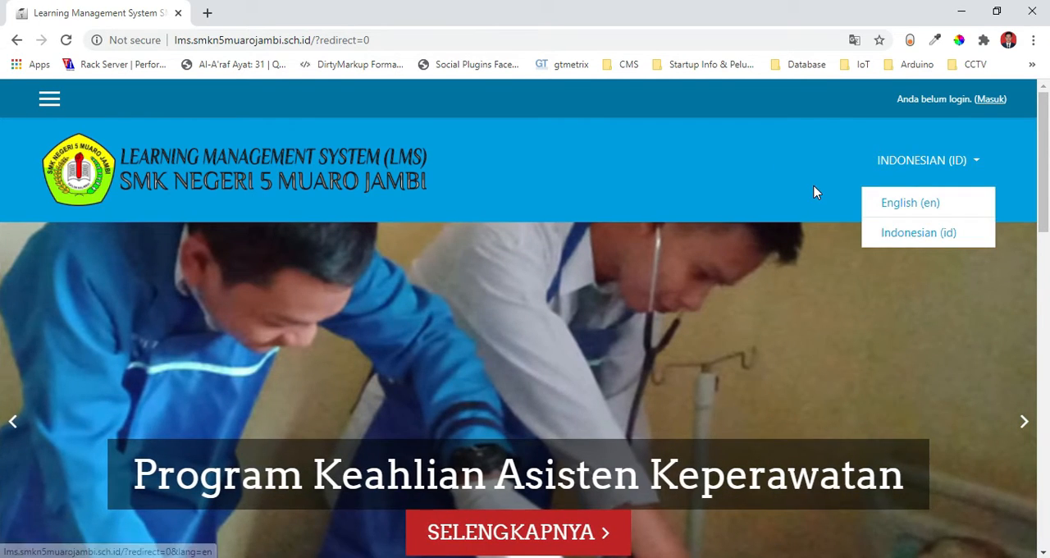
{"action": "left_click", "coordinate": [813, 192]}
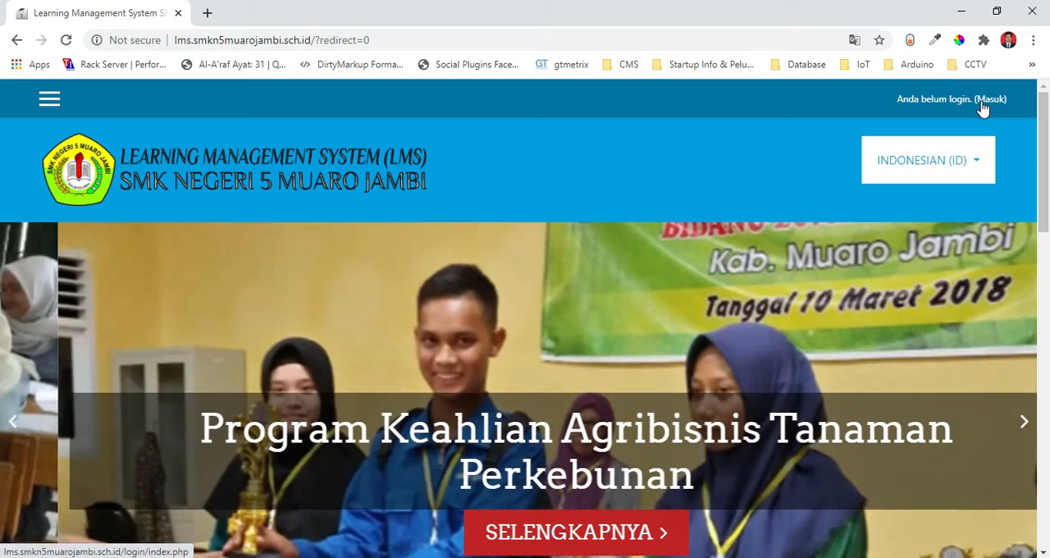
Log in to the LMS with the username admin and the account password.
{"action": "left_click", "coordinate": [988, 103]}
{"action": "left_click", "coordinate": [402, 408]}
{"action": "type", "text": "admin"}
{"action": "key", "text": "Tab"}
{"action": "type", "text": "123"}
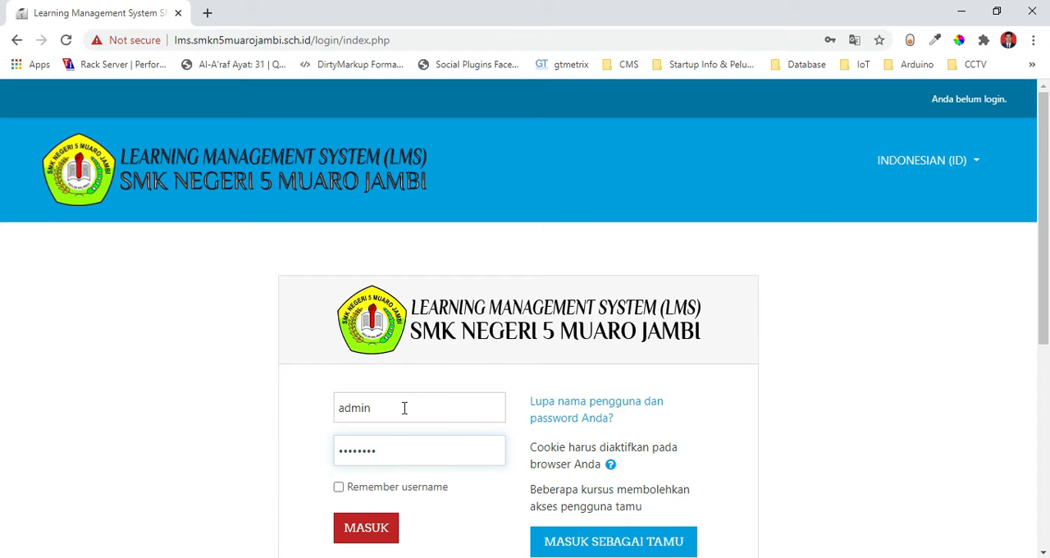
{"action": "key", "text": "Return"}
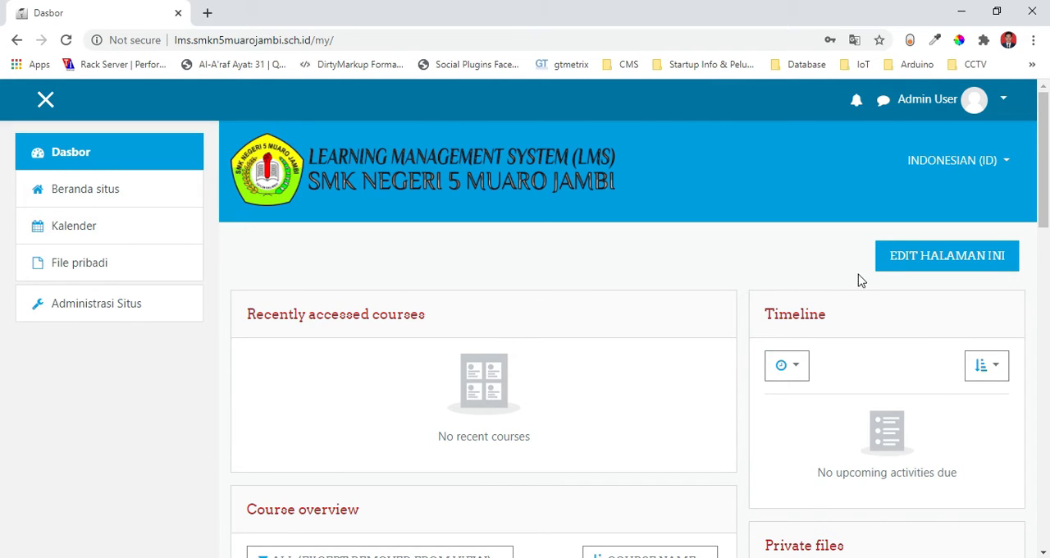
Look over the dashboard, the Administrasi Situs page and the Beranda situs page, and return to the dashboard.
{"action": "left_click_drag", "start_coordinate": [1047, 197], "coordinate": [1048, 164]}
{"action": "left_click", "coordinate": [91, 305]}
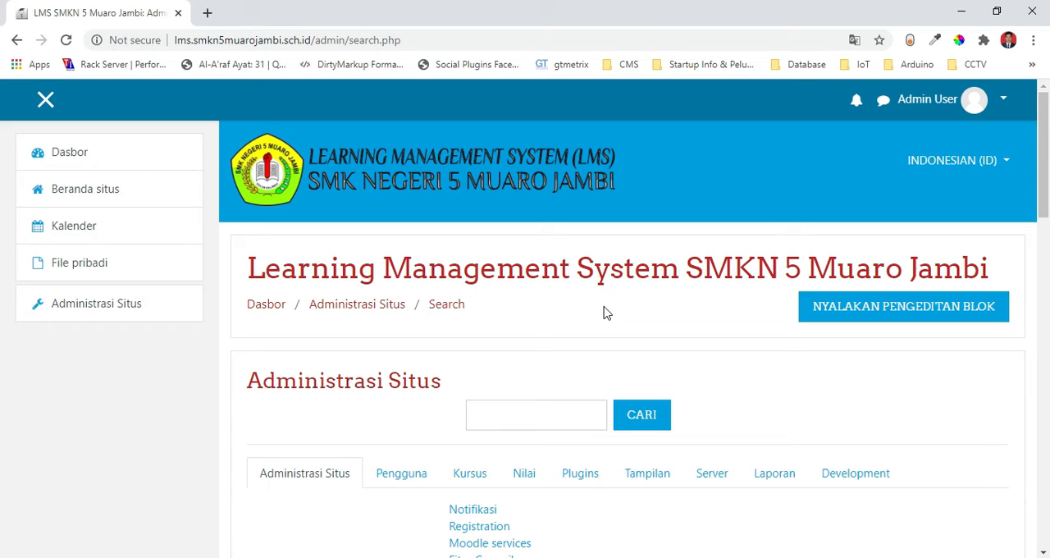
{"action": "left_click_drag", "start_coordinate": [1047, 172], "coordinate": [1048, 200]}
{"action": "scroll", "coordinate": [2, 207], "scroll_direction": "up", "scroll_amount": 2}
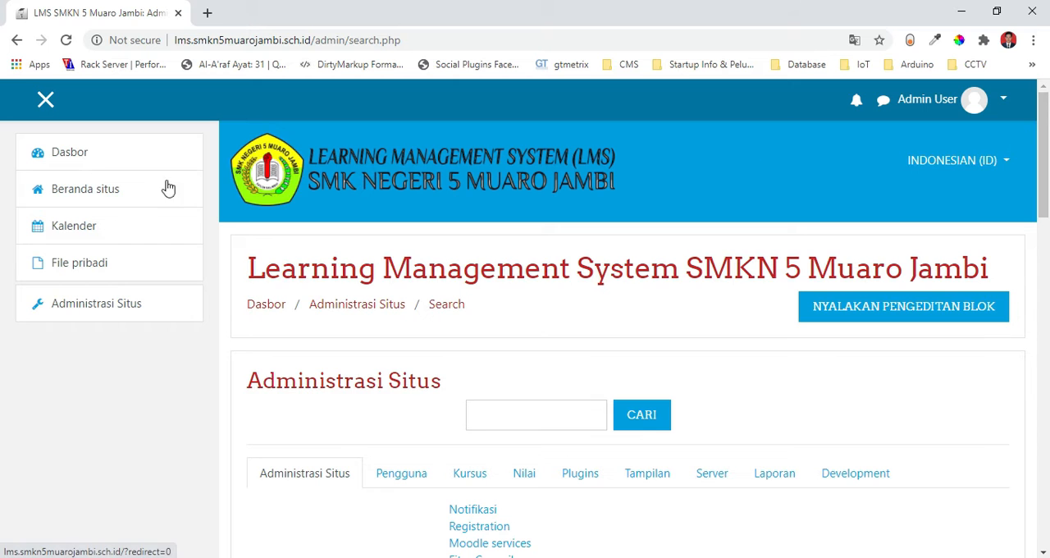
{"action": "left_click", "coordinate": [116, 185]}
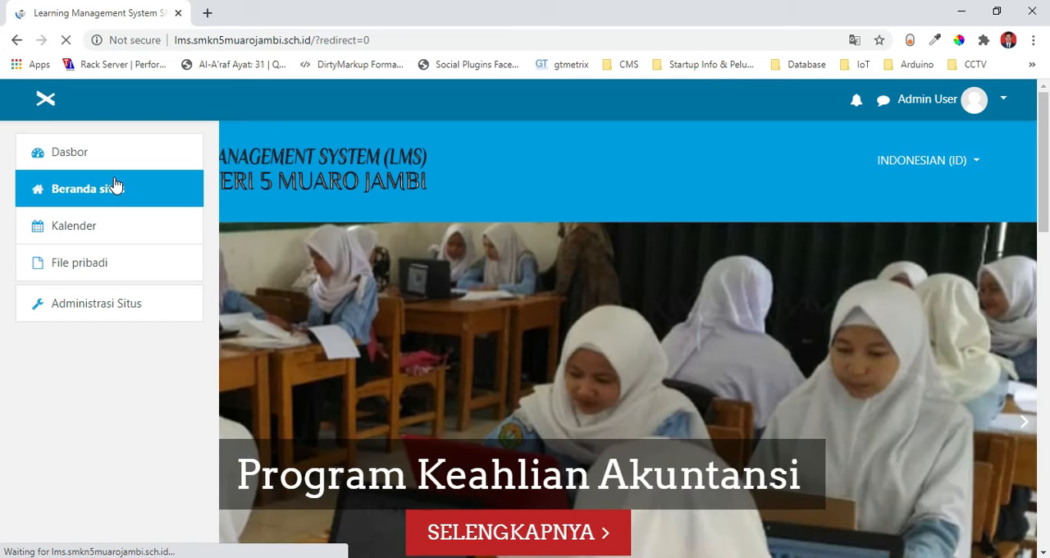
{"action": "left_click", "coordinate": [83, 160]}
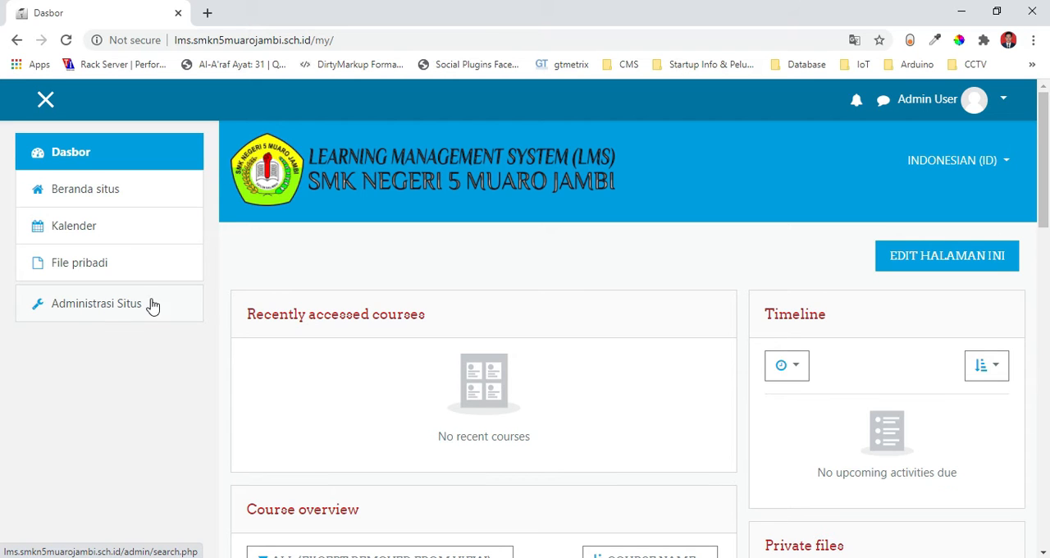
Display the Pengguna category of Administrasi Situs and review its account, permission and privacy options.
{"action": "left_click", "coordinate": [72, 306]}
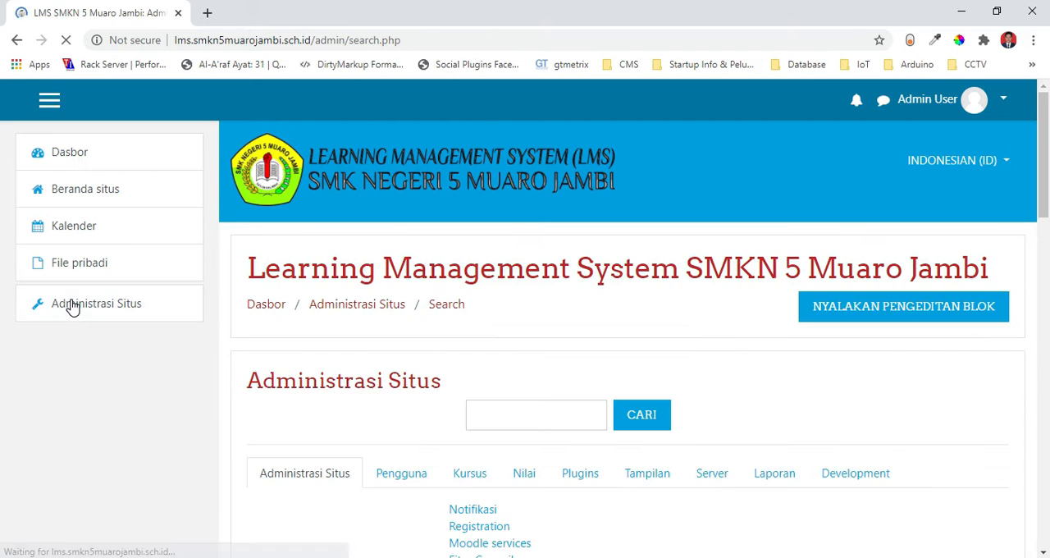
{"action": "left_click_drag", "start_coordinate": [1048, 180], "coordinate": [1048, 235]}
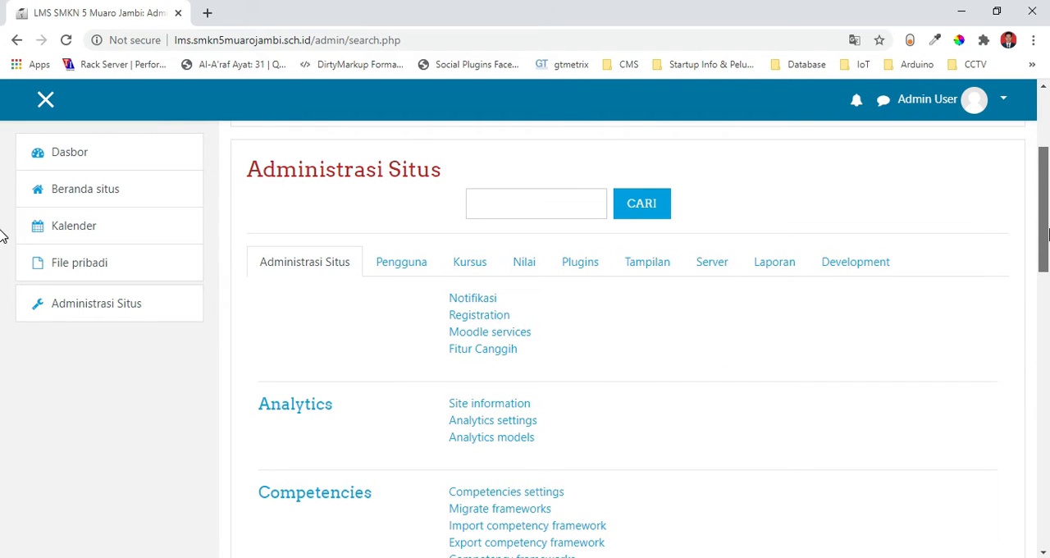
{"action": "left_click", "coordinate": [401, 262]}
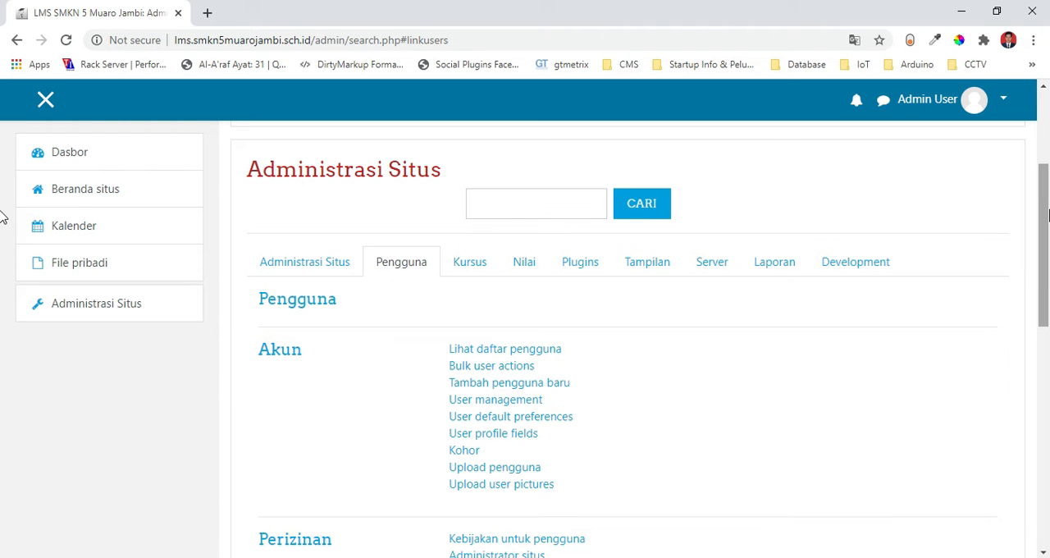
{"action": "left_click_drag", "start_coordinate": [1049, 216], "coordinate": [1048, 316]}
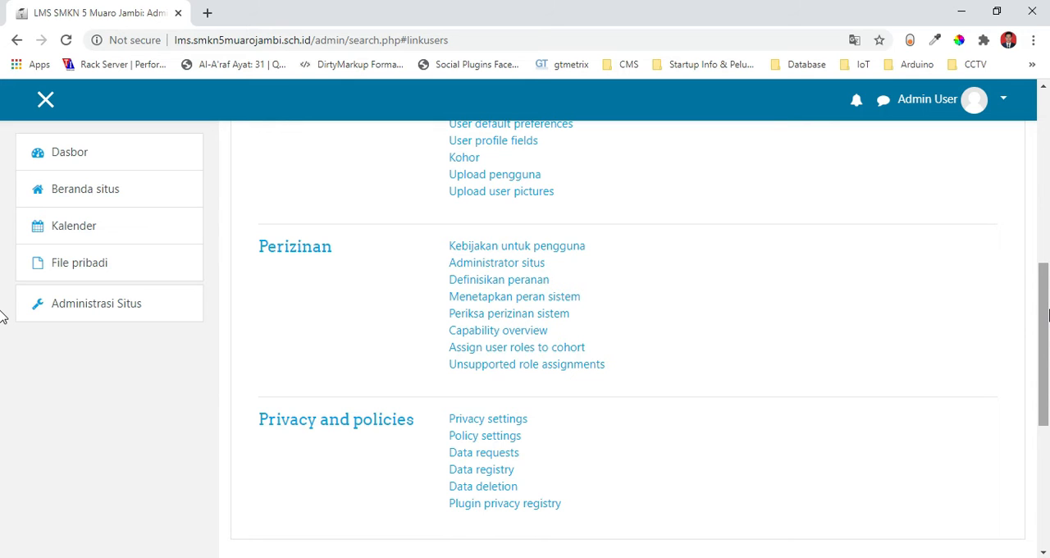
{"action": "mouse_move", "coordinate": [1048, 316]}
{"action": "left_mouse_down"}
{"action": "mouse_move", "coordinate": [1048, 216]}
{"action": "mouse_move", "coordinate": [1048, 302]}
{"action": "left_mouse_up"}
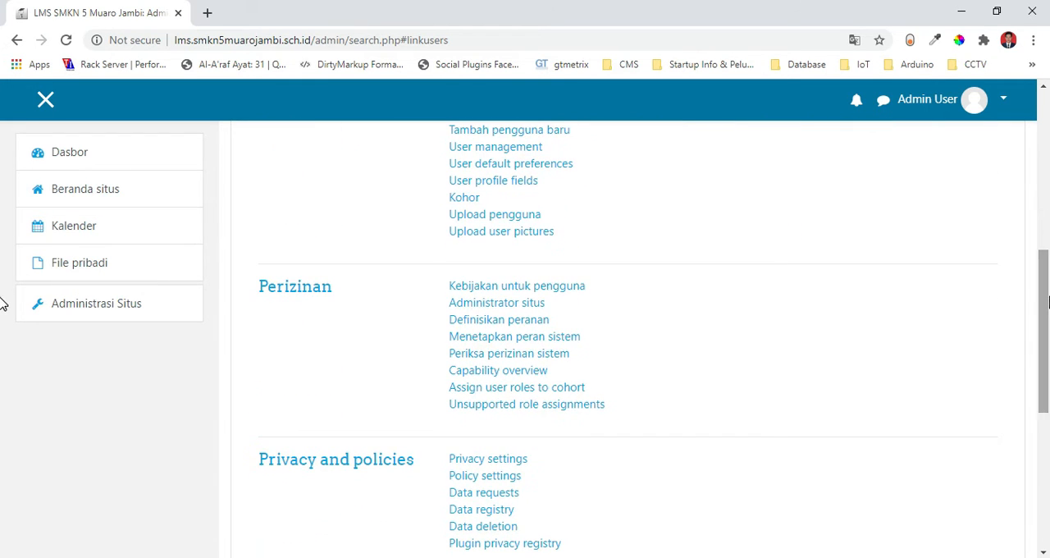
Open Kebijakan untuk pengguna and Administrator situs from the Perizinan section, each in a new browser tab.
{"action": "right_click", "coordinate": [517, 291]}
{"action": "left_click", "coordinate": [526, 297]}
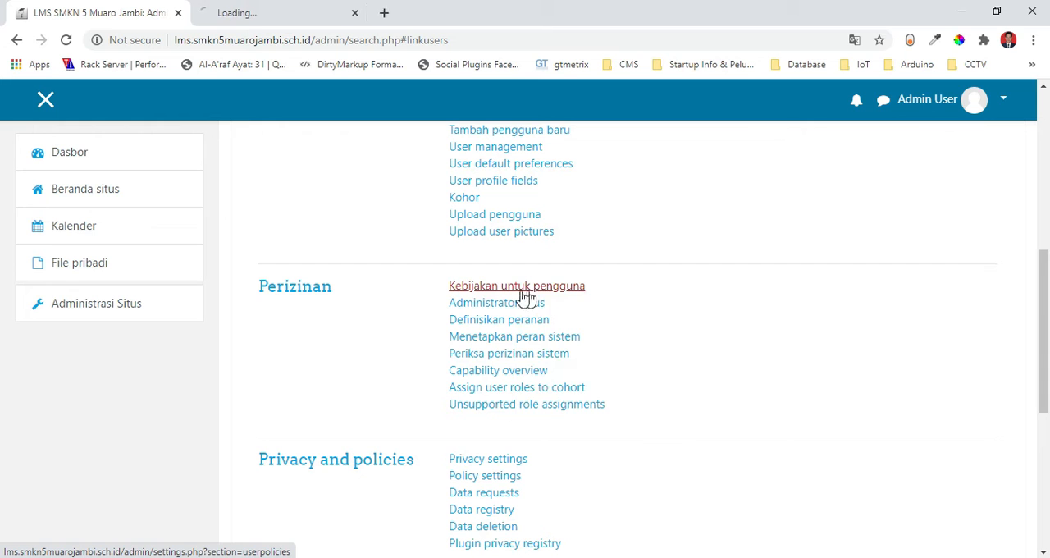
{"action": "right_click", "coordinate": [474, 310]}
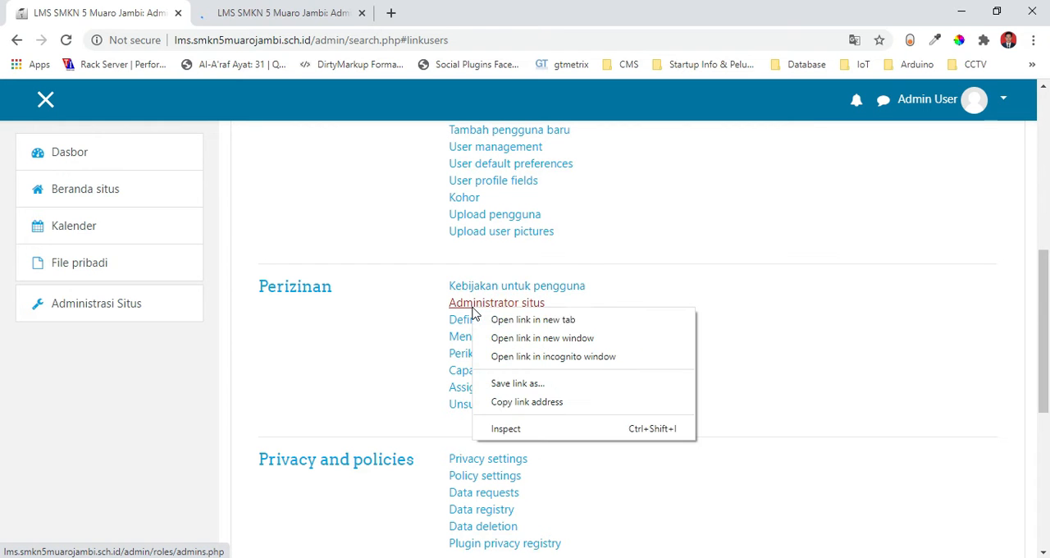
{"action": "left_click", "coordinate": [524, 320]}
Show the Kebijakan untuk pengguna page and check which roles Role for visitors offers.
{"action": "left_click", "coordinate": [271, 12]}
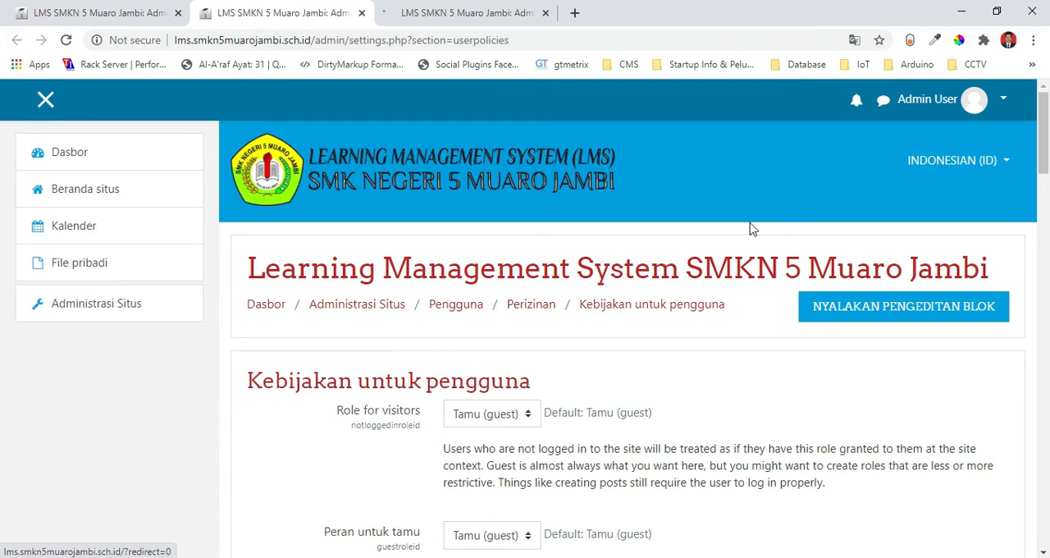
{"action": "scroll", "coordinate": [1, 168], "scroll_direction": "down", "scroll_amount": 2}
{"action": "left_click_drag", "start_coordinate": [1047, 168], "coordinate": [1047, 188]}
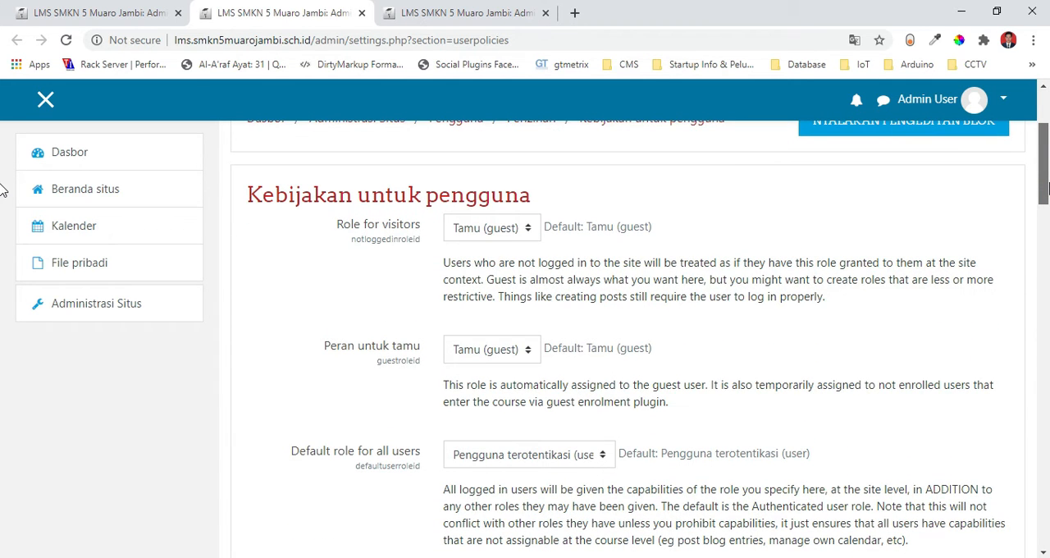
{"action": "left_click_drag", "start_coordinate": [1047, 188], "coordinate": [1047, 193]}
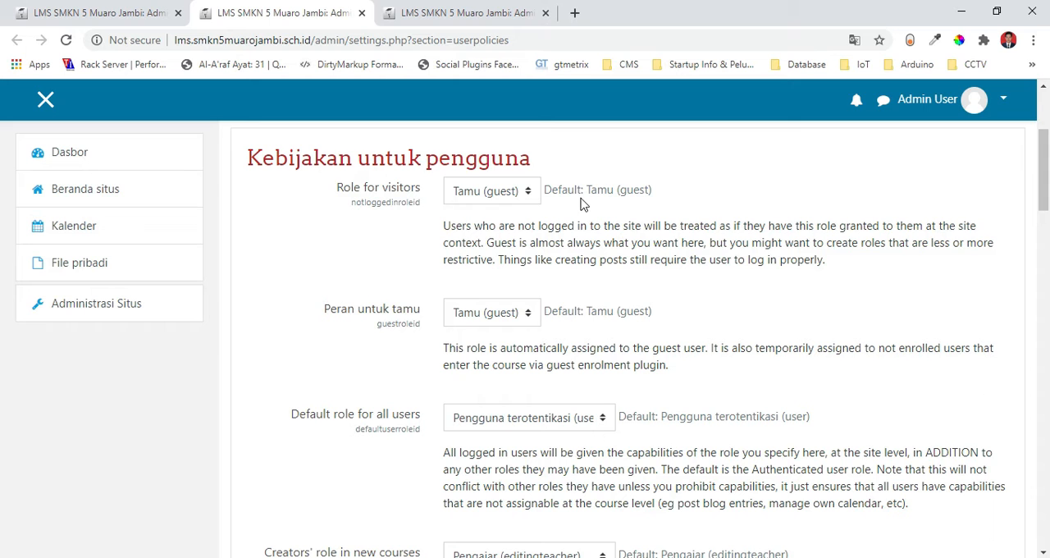
{"action": "left_click", "coordinate": [512, 199]}
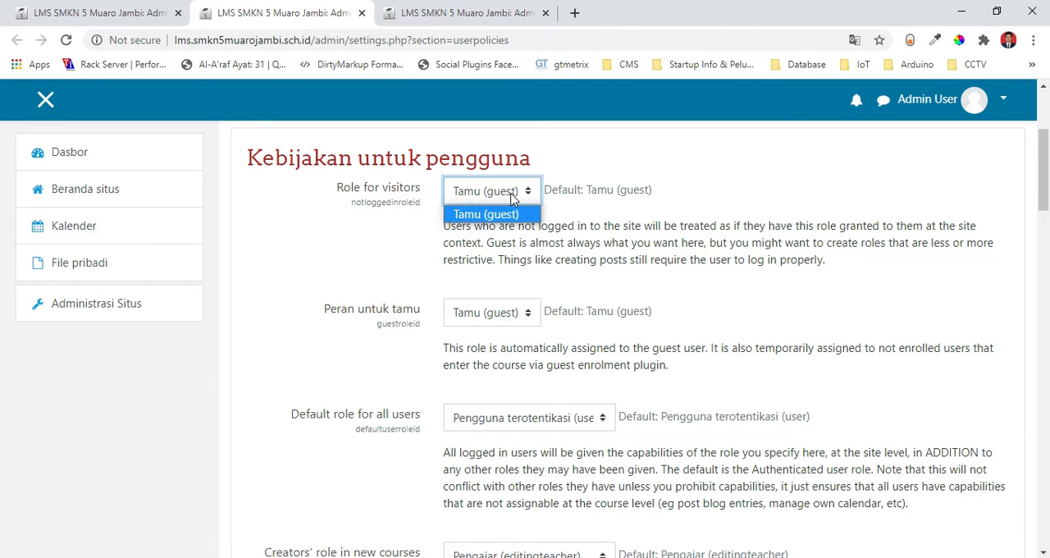
{"action": "left_click", "coordinate": [512, 199]}
Check which roles are available for Restorers' role in courses, leaving the selection as it is.
{"action": "scroll", "coordinate": [665, 336], "scroll_direction": "down", "scroll_amount": 4}
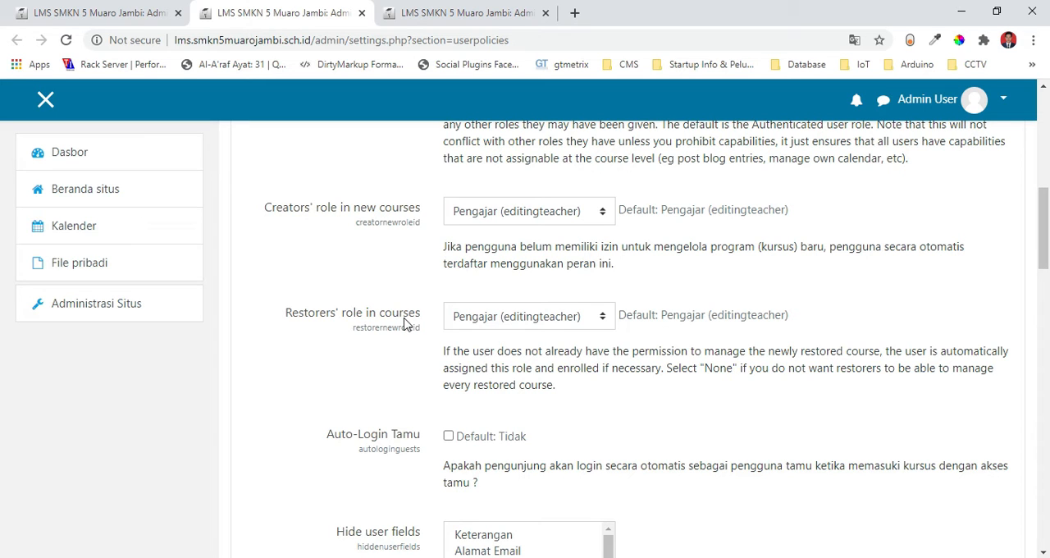
{"action": "left_click", "coordinate": [521, 319]}
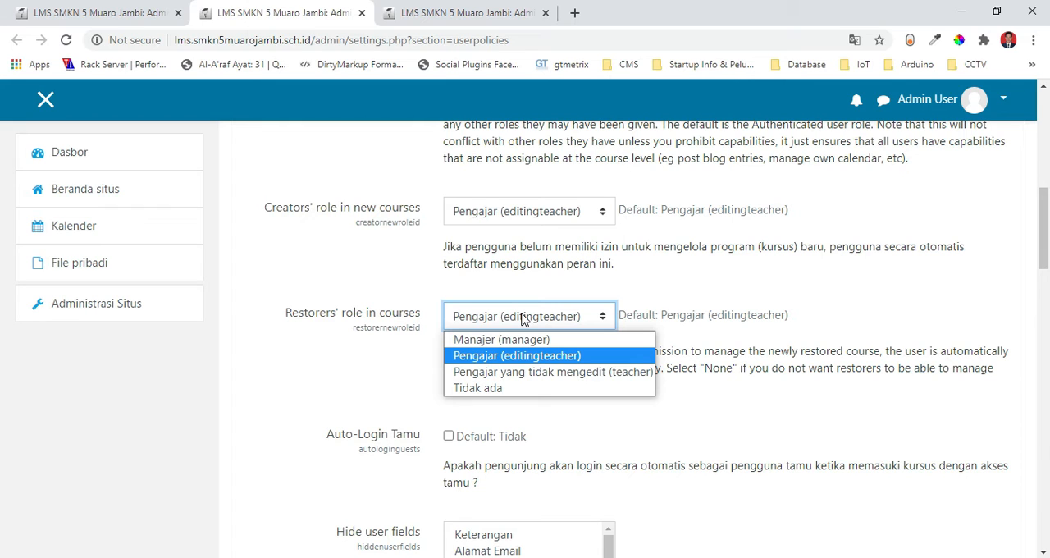
{"action": "left_click", "coordinate": [522, 318]}
{"action": "left_click", "coordinate": [521, 318]}
{"action": "left_click", "coordinate": [742, 300]}
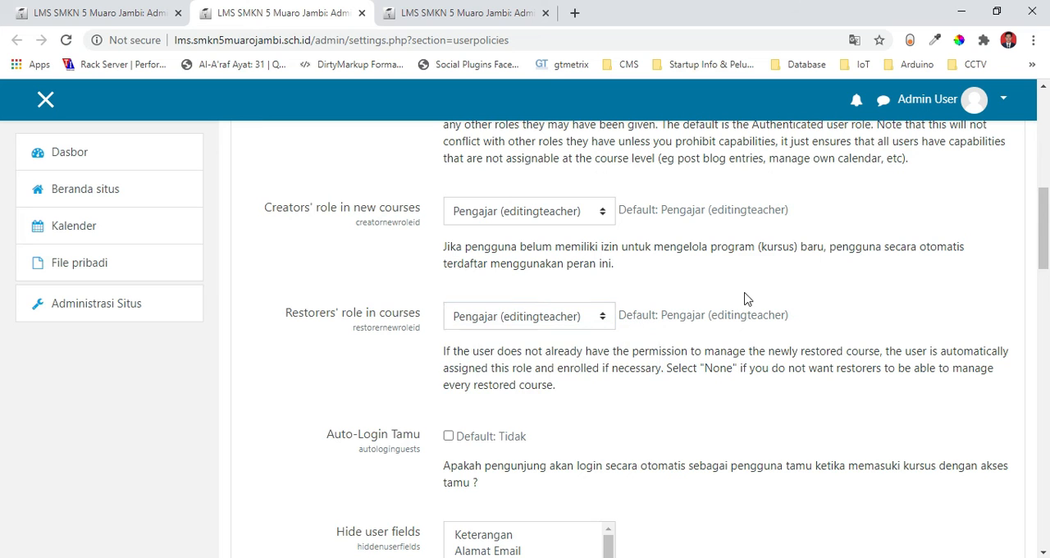
Enable Auto-Login Tamu on the Kebijakan untuk pengguna page and look through the remaining policy settings.
{"action": "scroll", "coordinate": [2, 230], "scroll_direction": "down", "scroll_amount": 3}
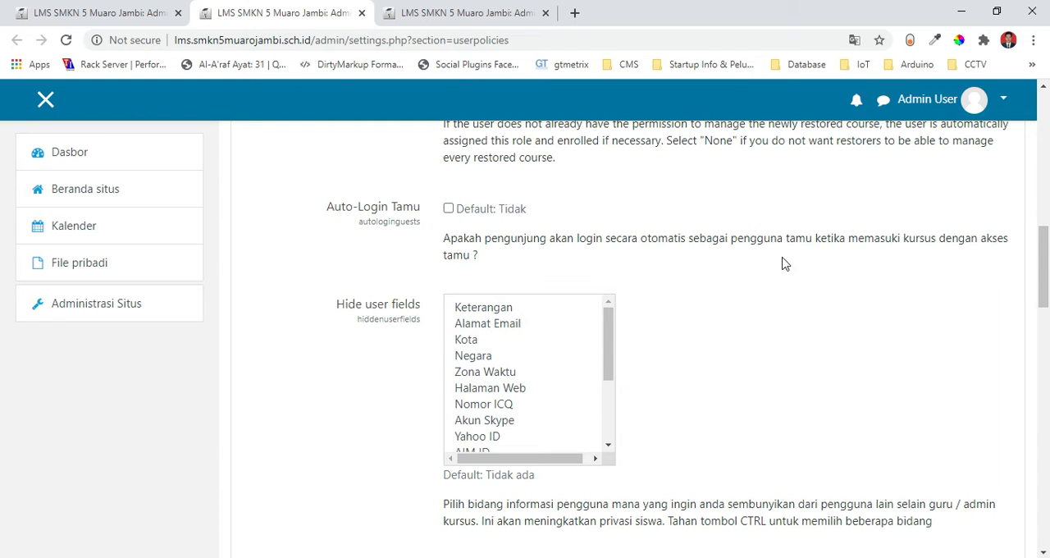
{"action": "mouse_move", "coordinate": [1048, 268]}
{"action": "left_mouse_down"}
{"action": "mouse_move", "coordinate": [1047, 469]}
{"action": "mouse_move", "coordinate": [1048, 258]}
{"action": "left_mouse_up"}
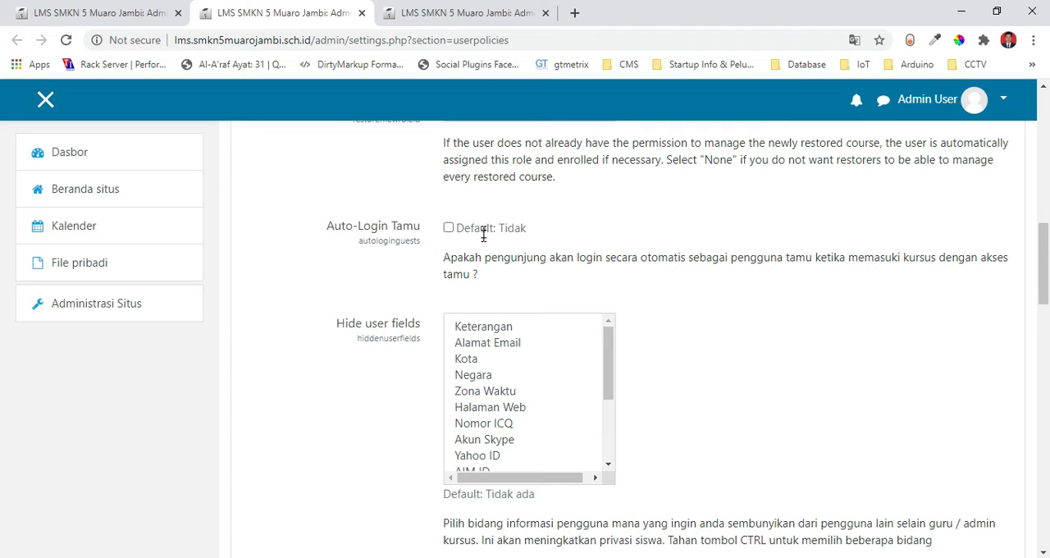
{"action": "left_click", "coordinate": [448, 229]}
{"action": "scroll", "coordinate": [4, 336], "scroll_direction": "down", "scroll_amount": 5}
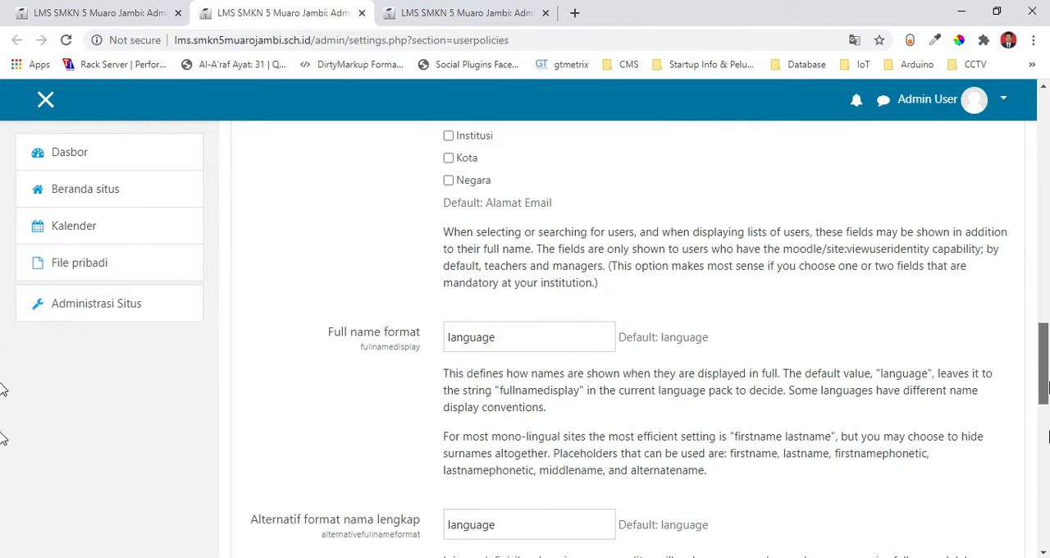
{"action": "scroll", "coordinate": [4, 438], "scroll_direction": "down", "scroll_amount": 10}
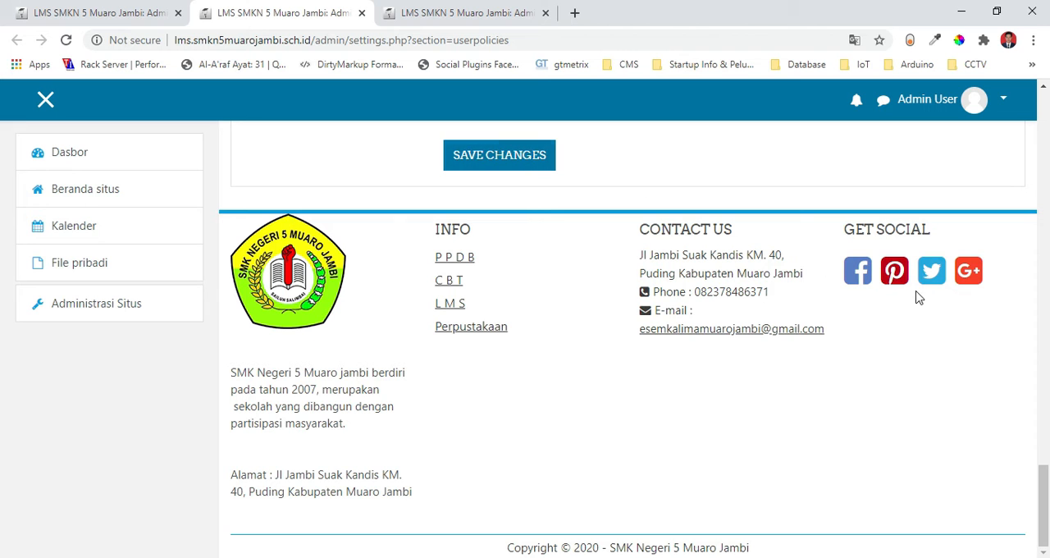
{"action": "scroll", "coordinate": [4, 473], "scroll_direction": "up", "scroll_amount": 15}
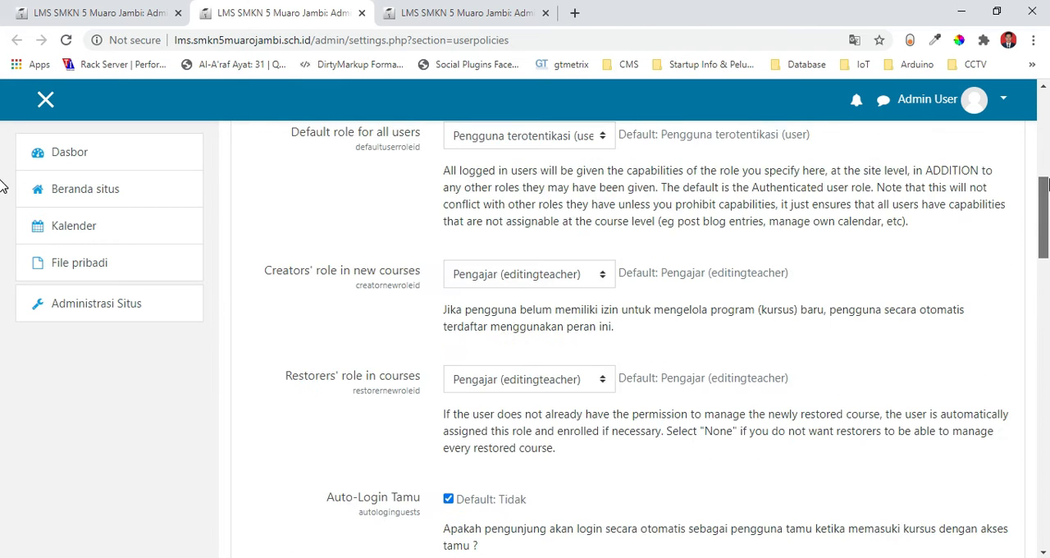
{"action": "scroll", "coordinate": [2, 185], "scroll_direction": "up", "scroll_amount": 8}
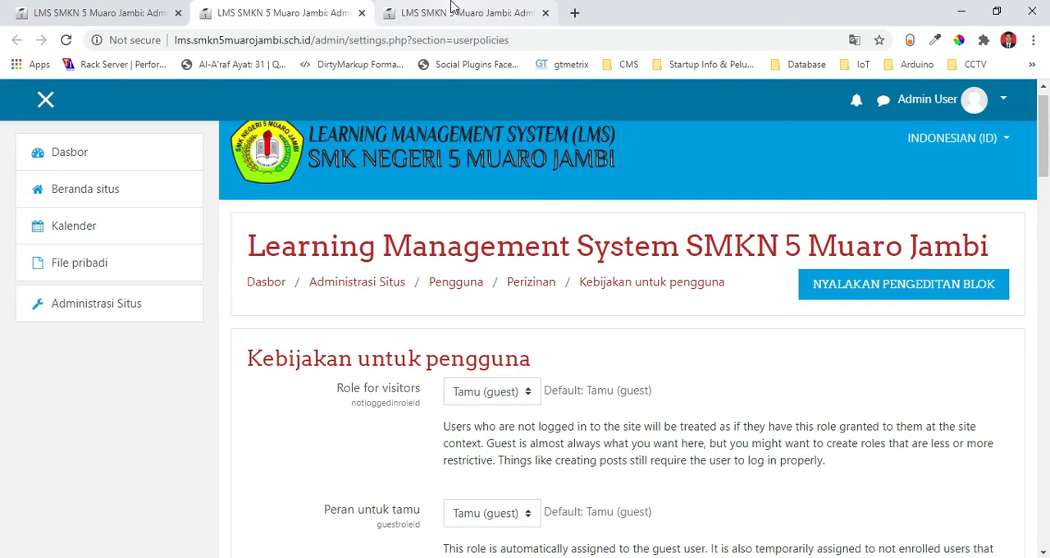
Show the Administrator situs page, look through the current administrators and potential users, and select the fourth potential user.
{"action": "left_click", "coordinate": [450, 7]}
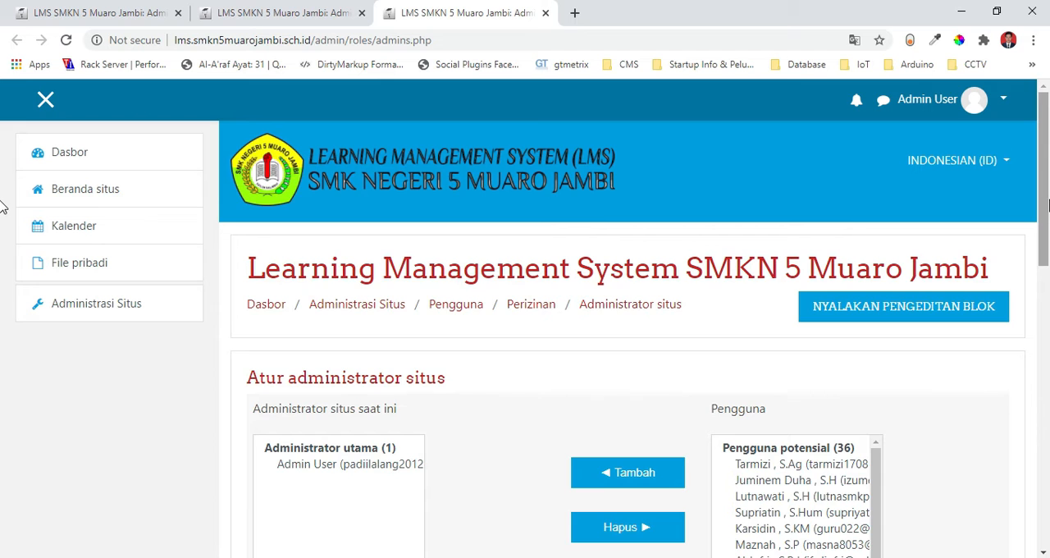
{"action": "scroll", "coordinate": [3, 275], "scroll_direction": "down", "scroll_amount": 2}
{"action": "scroll", "coordinate": [2, 295], "scroll_direction": "down", "scroll_amount": 2}
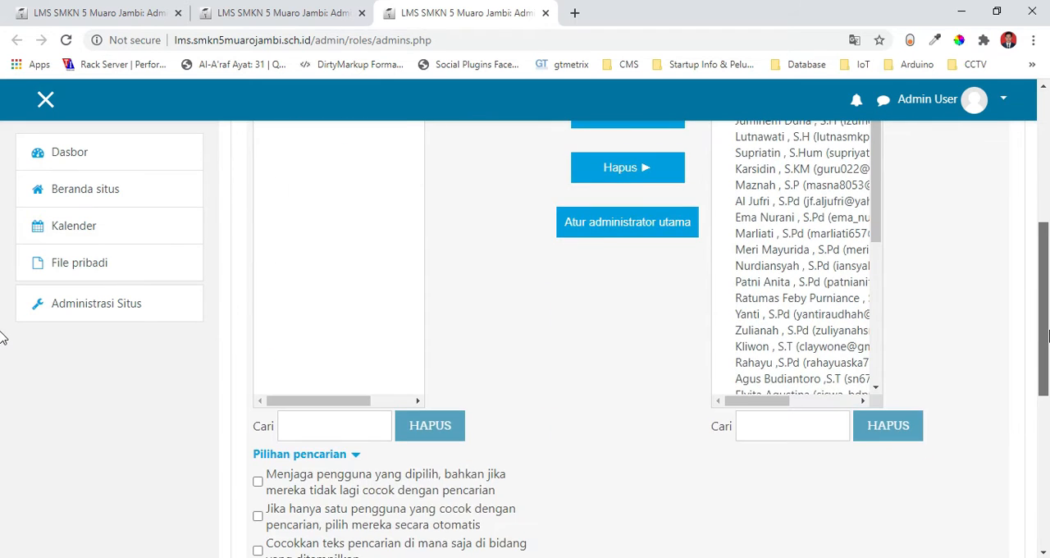
{"action": "scroll", "coordinate": [2, 370], "scroll_direction": "down", "scroll_amount": 1}
{"action": "scroll", "coordinate": [2, 295], "scroll_direction": "up", "scroll_amount": 2}
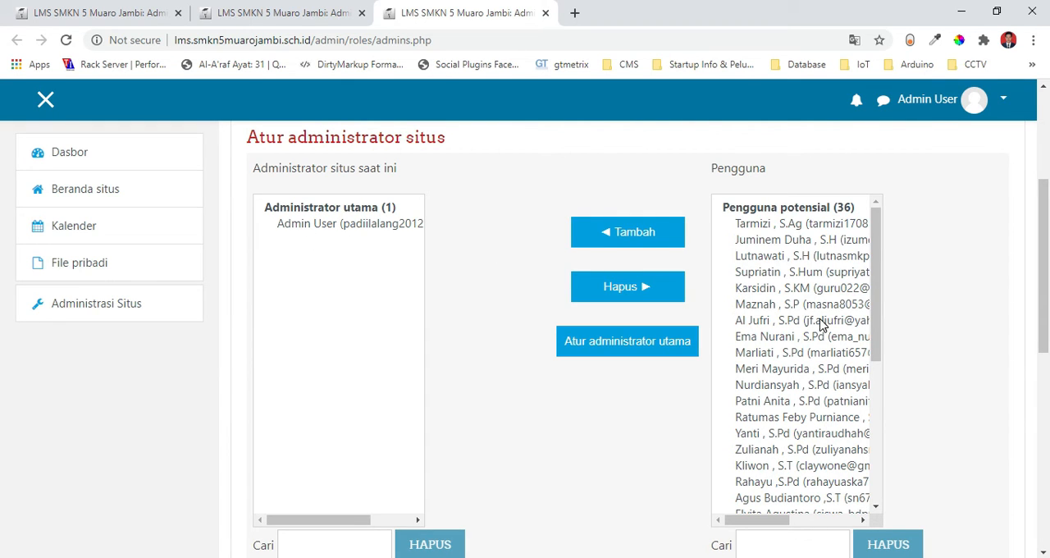
{"action": "left_click_drag", "start_coordinate": [874, 279], "coordinate": [886, 428]}
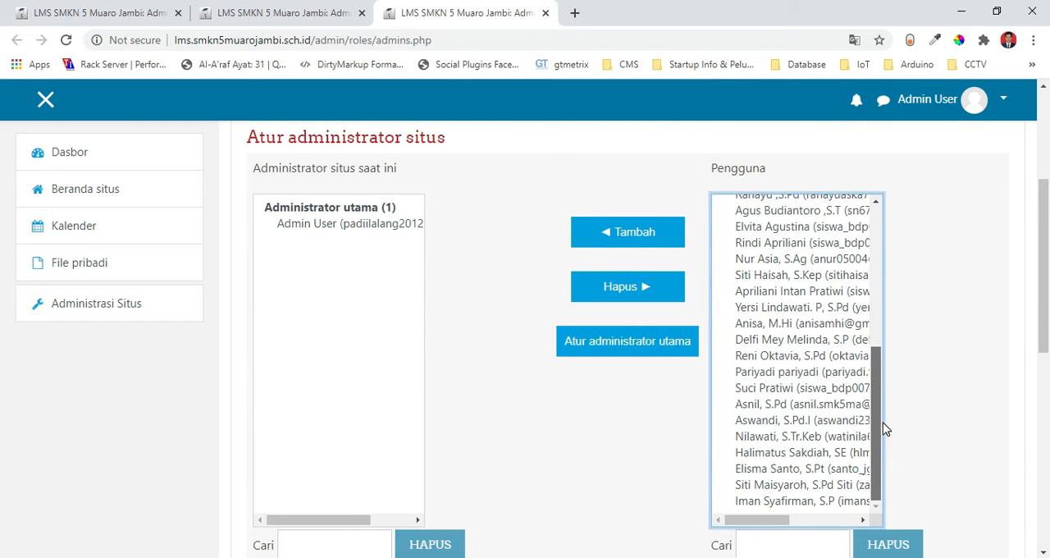
{"action": "scroll", "coordinate": [821, 386], "scroll_direction": "up", "scroll_amount": 5}
{"action": "left_click", "coordinate": [767, 344]}
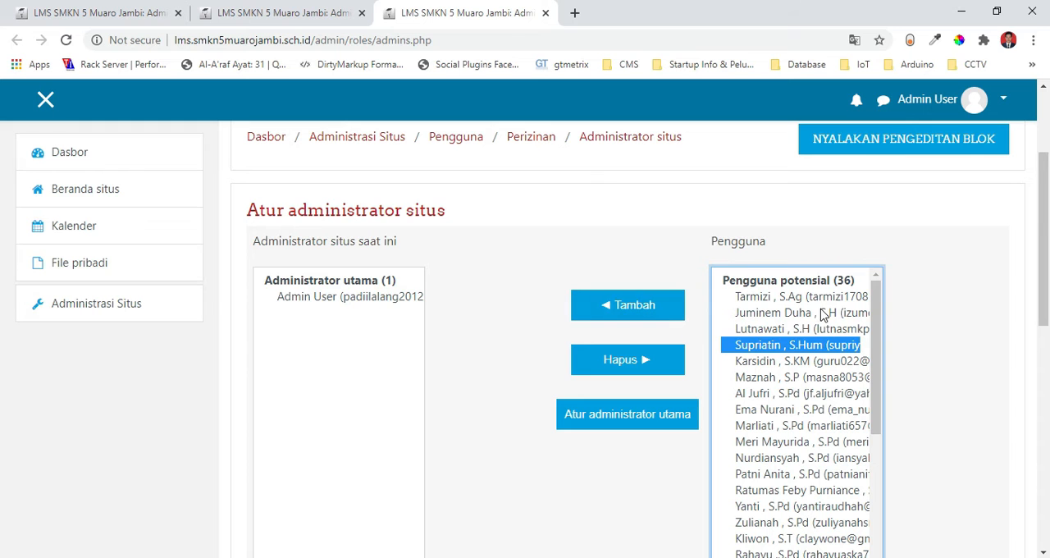
{"action": "scroll", "coordinate": [4, 246], "scroll_direction": "up", "scroll_amount": 2}
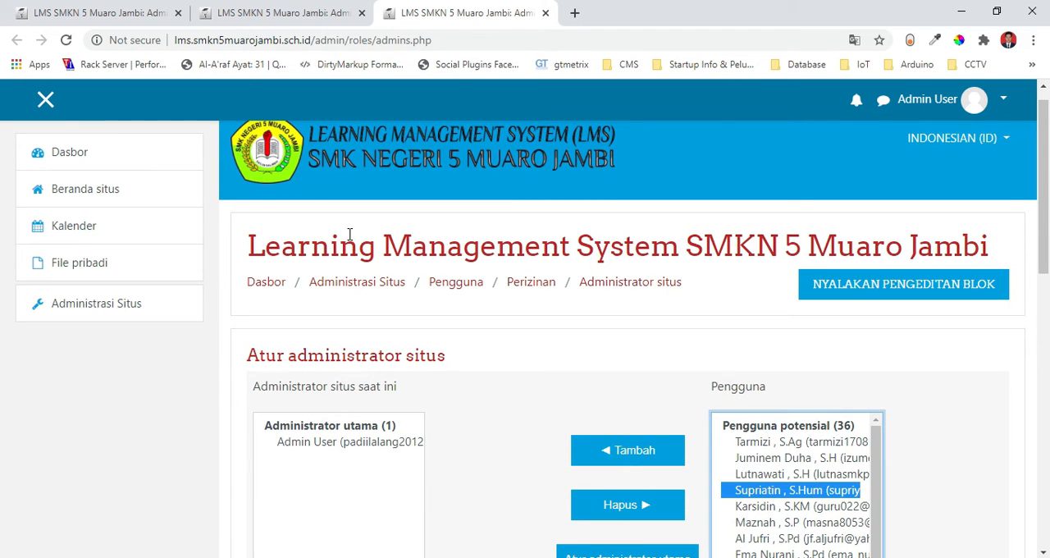
Return to the Pengguna category of Administrasi Situs and review its Akun and Perizinan options.
{"action": "left_click", "coordinate": [298, 14]}
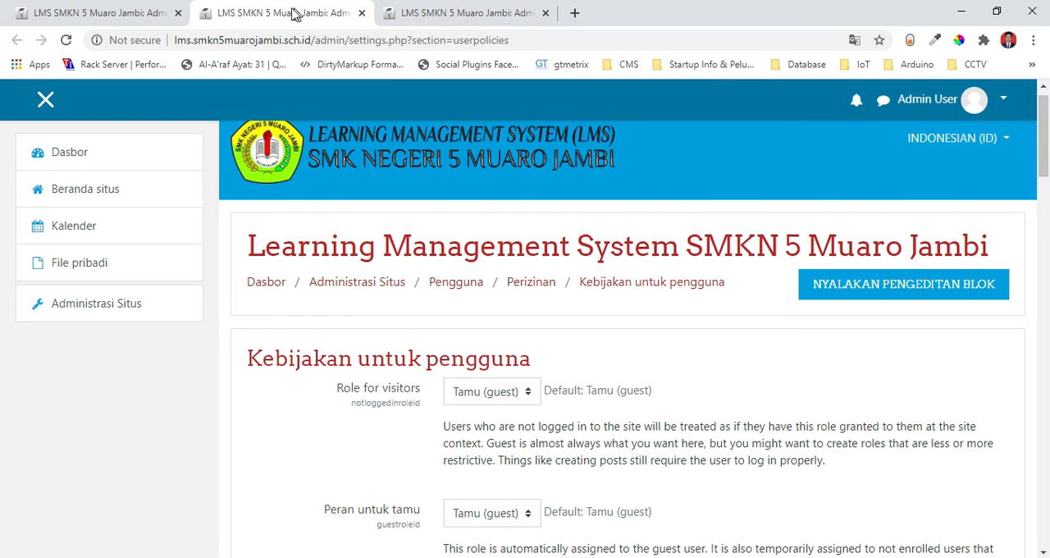
{"action": "left_click", "coordinate": [136, 12]}
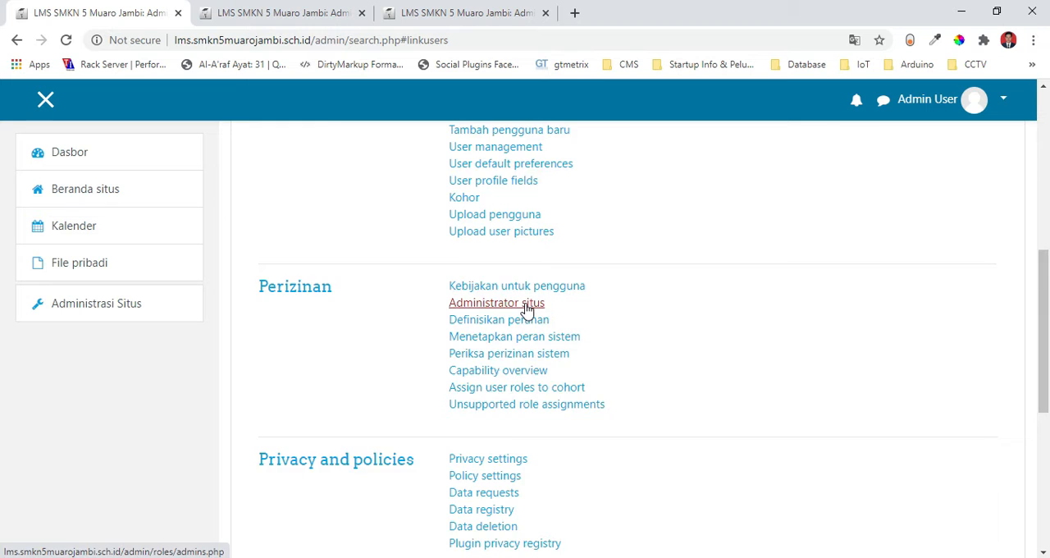
{"action": "scroll", "coordinate": [1047, 312], "scroll_direction": "up", "scroll_amount": 2}
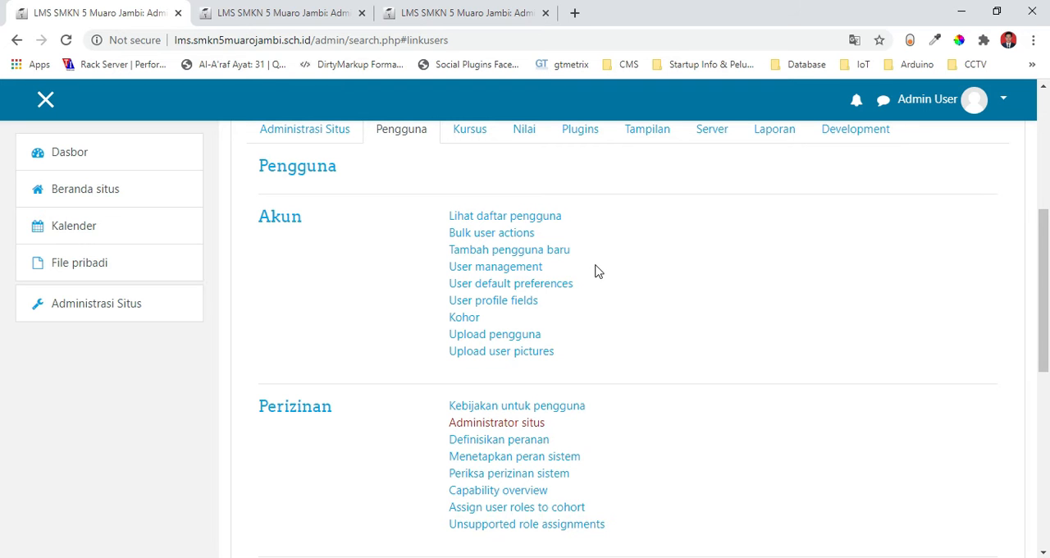
{"action": "scroll", "coordinate": [1047, 303], "scroll_direction": "up", "scroll_amount": 2}
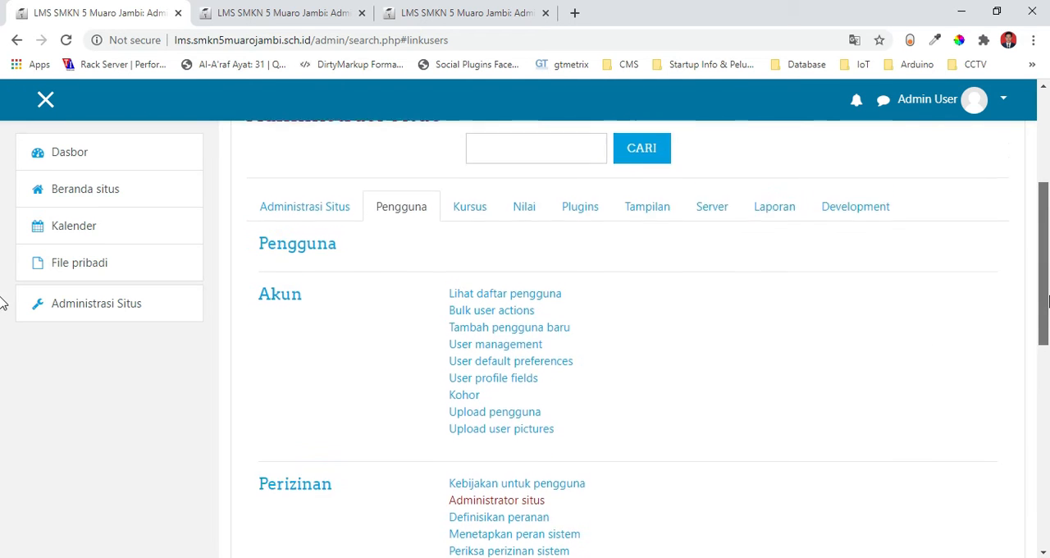
{"action": "left_click_drag", "start_coordinate": [1048, 288], "coordinate": [1049, 300]}
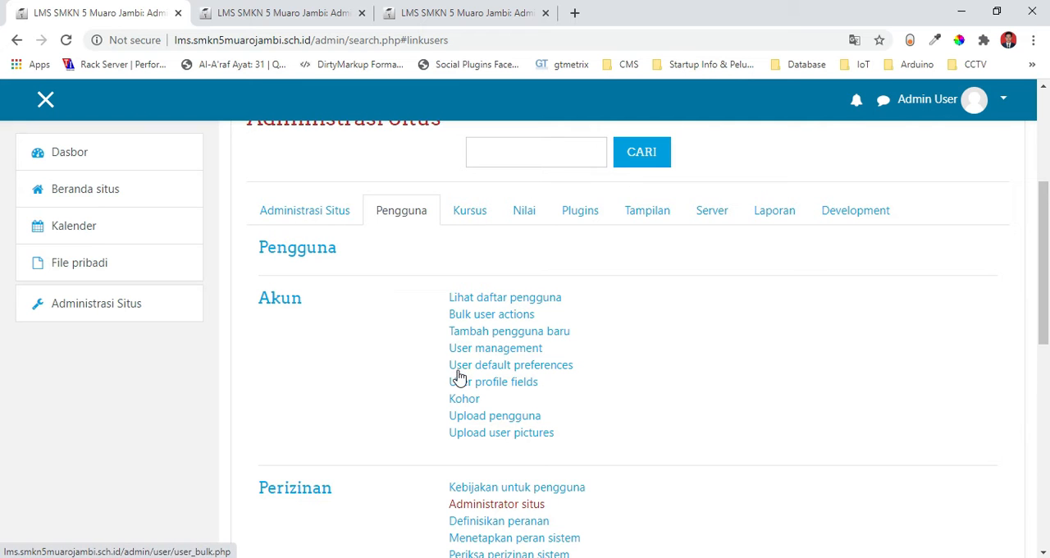
{"action": "scroll", "coordinate": [6, 295], "scroll_direction": "up", "scroll_amount": 2}
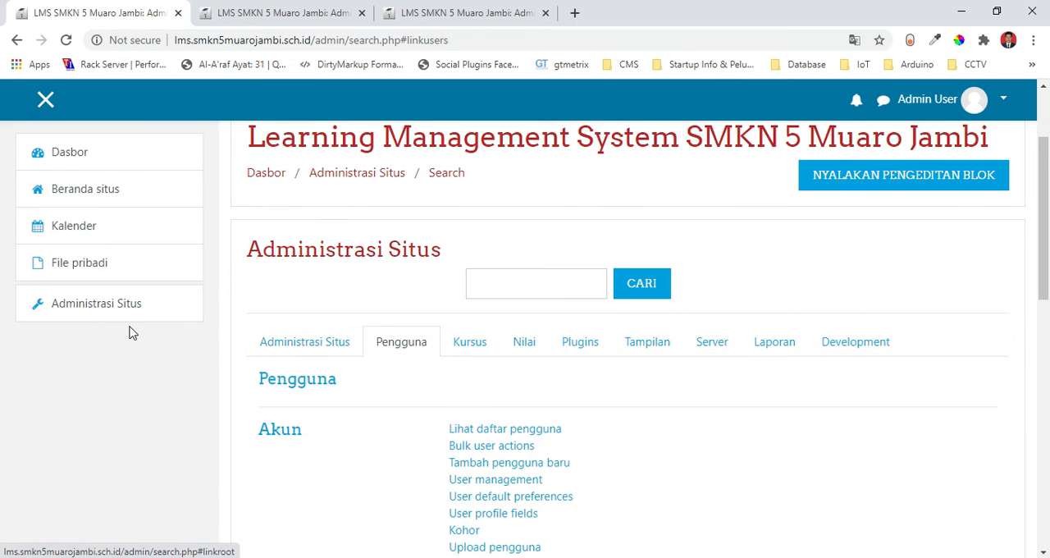
Reload Administrasi Situs and open the Tambah pengguna baru form from the Akun section of the Pengguna category.
{"action": "left_click", "coordinate": [72, 302]}
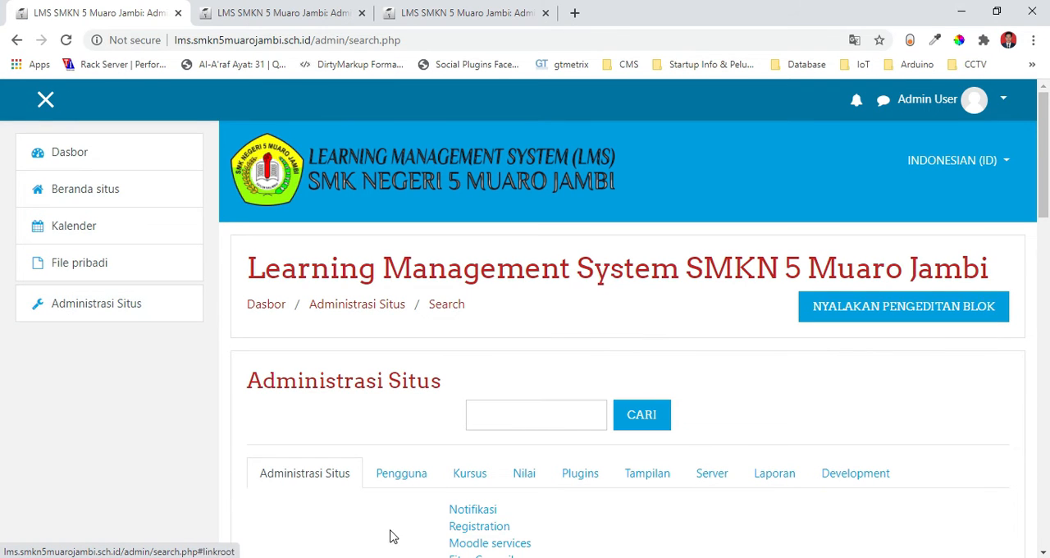
{"action": "left_click", "coordinate": [397, 478]}
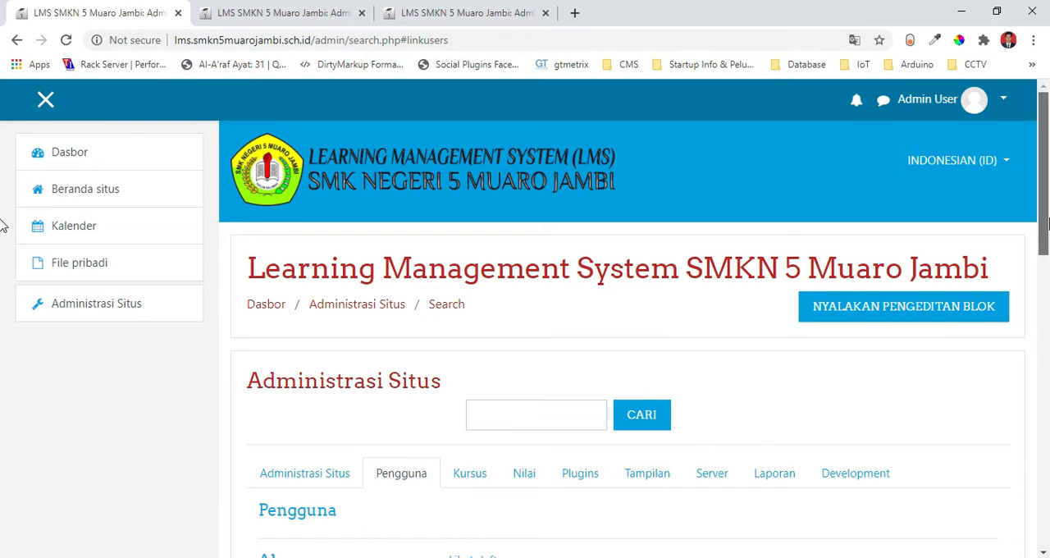
{"action": "scroll", "coordinate": [8, 271], "scroll_direction": "down", "scroll_amount": 3}
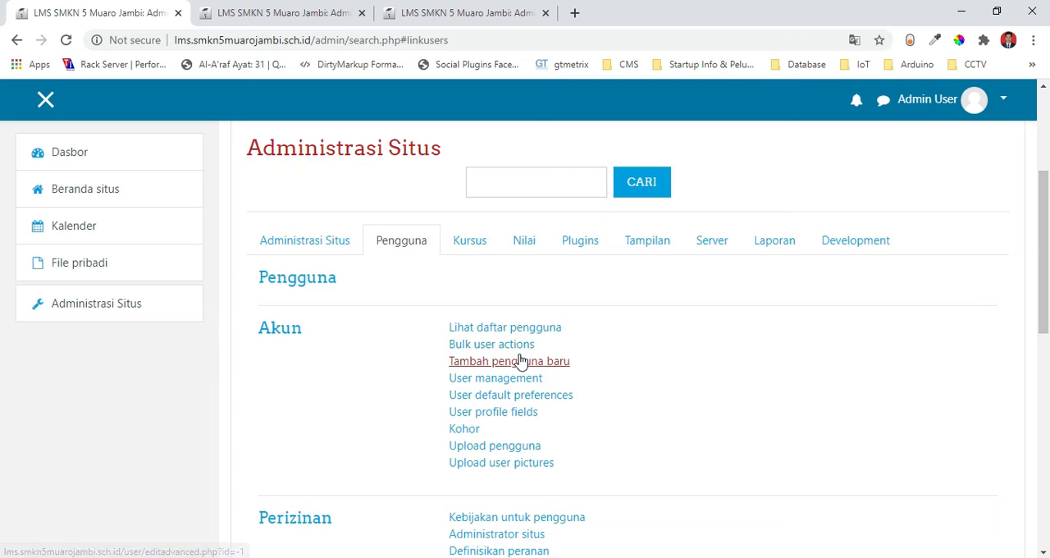
{"action": "left_click", "coordinate": [481, 369]}
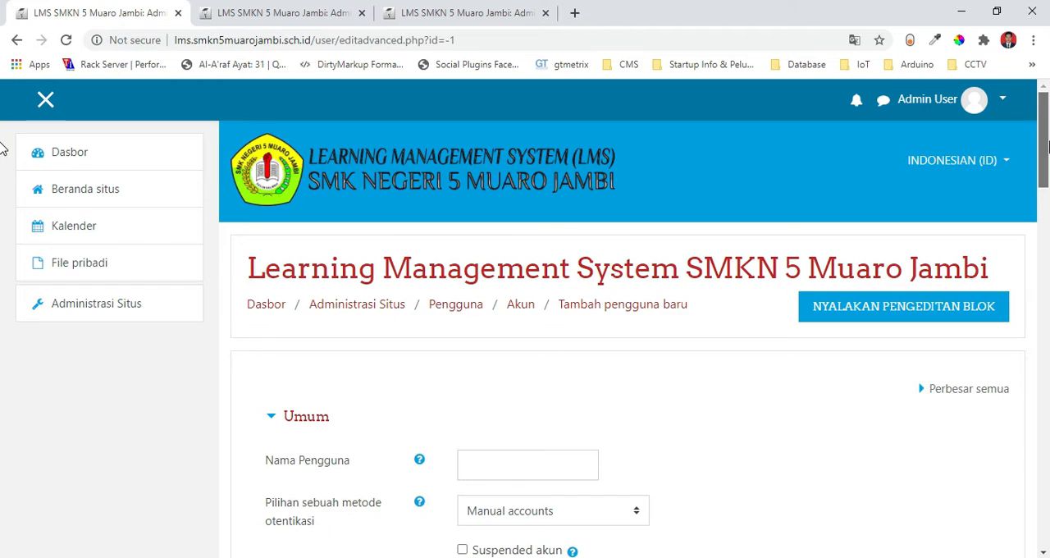
Fill in the new user's username, first name, last name and e-mail address in the Umum section.
{"action": "left_click_drag", "start_coordinate": [1047, 146], "coordinate": [1048, 205]}
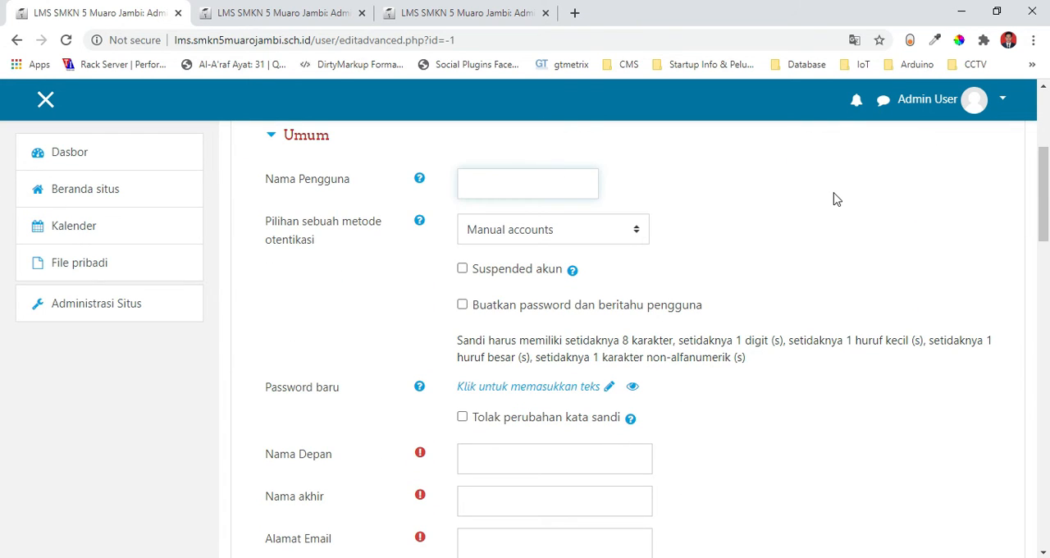
{"action": "type", "text": "Umar"}
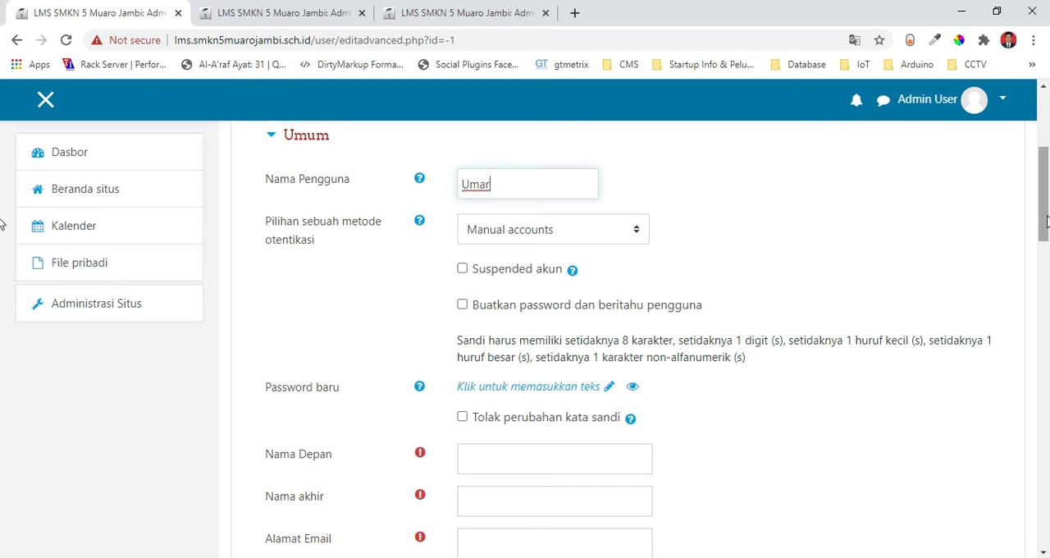
{"action": "scroll", "coordinate": [2, 218], "scroll_direction": "down", "scroll_amount": 3}
{"action": "left_click", "coordinate": [530, 231]}
{"action": "type", "text": "Umar"}
{"action": "key", "text": "Tab"}
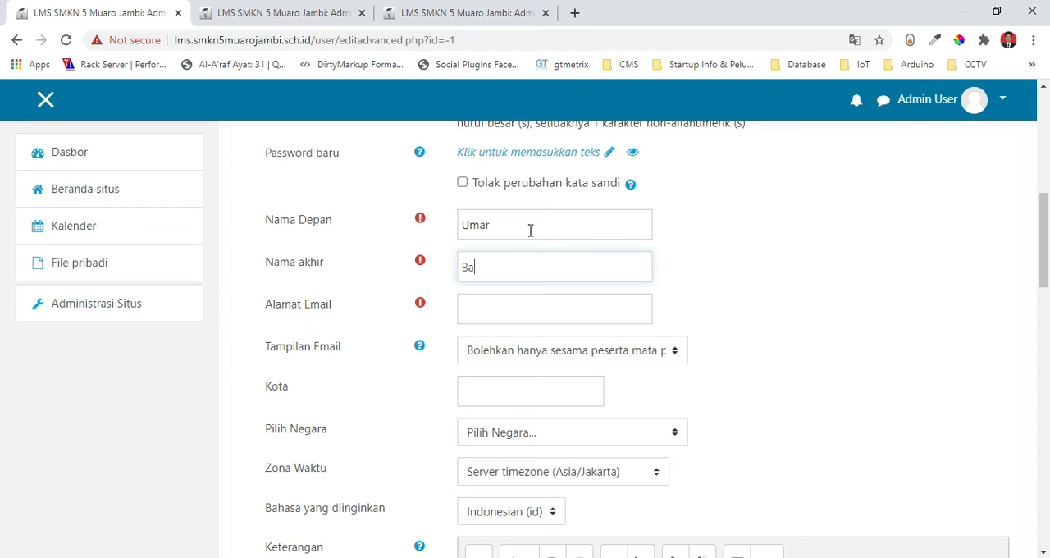
{"action": "key", "text": "Tab"}
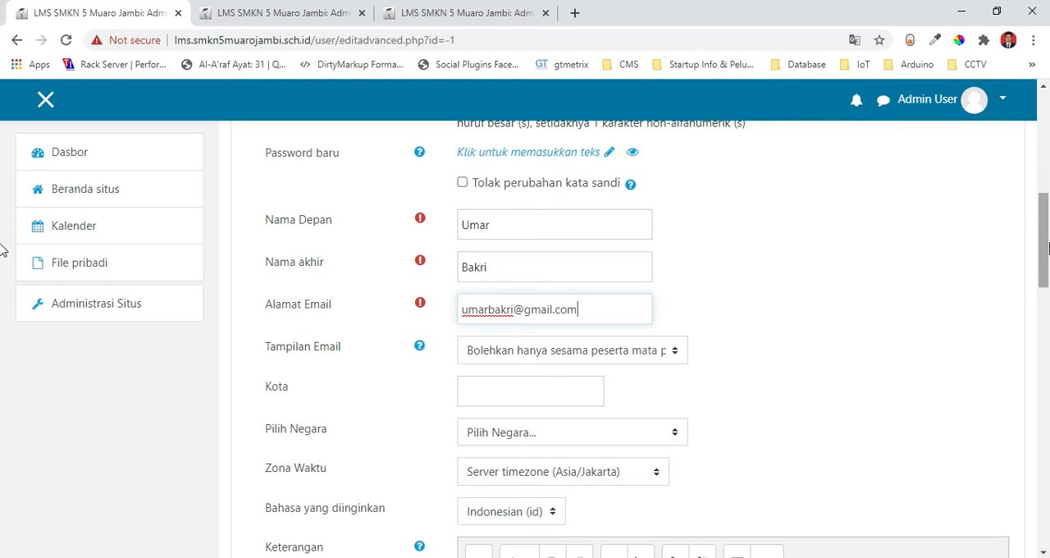
Enter the account password in Password baru and submit the new user form, leaving the optional fields empty.
{"action": "left_click_drag", "start_coordinate": [1048, 249], "coordinate": [1049, 211]}
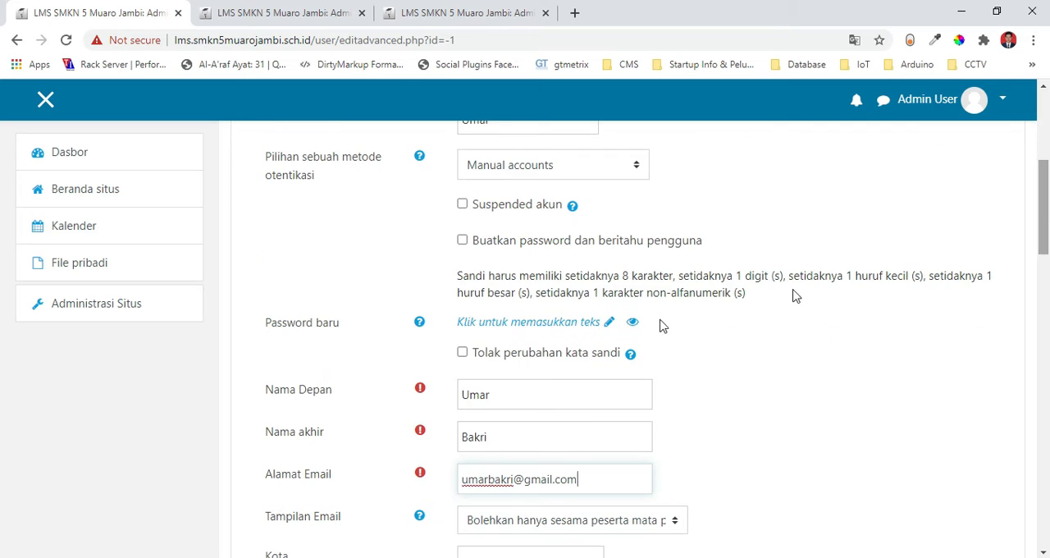
{"action": "left_click", "coordinate": [579, 328]}
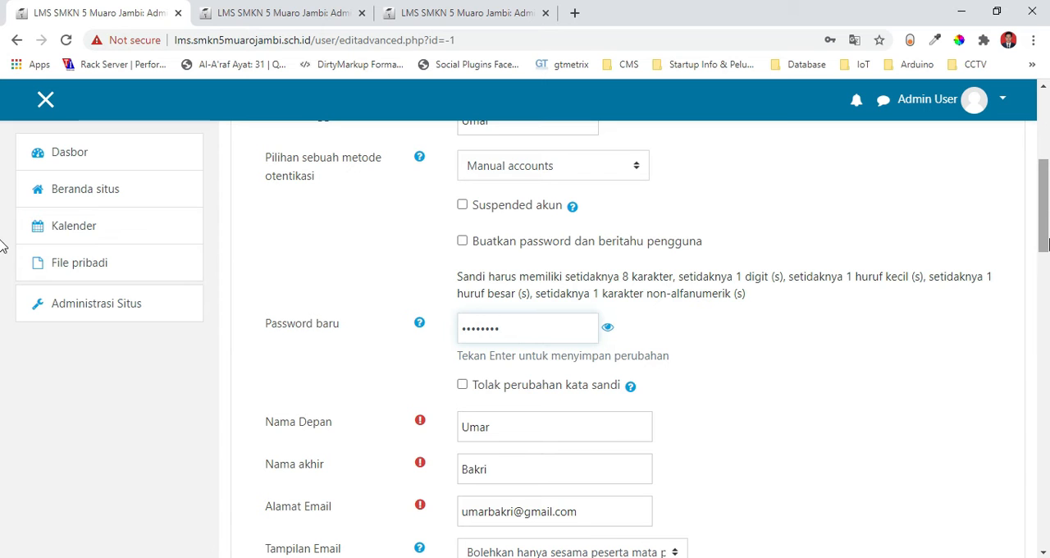
{"action": "scroll", "coordinate": [3, 259], "scroll_direction": "down", "scroll_amount": 2}
{"action": "scroll", "coordinate": [4, 267], "scroll_direction": "down", "scroll_amount": 1}
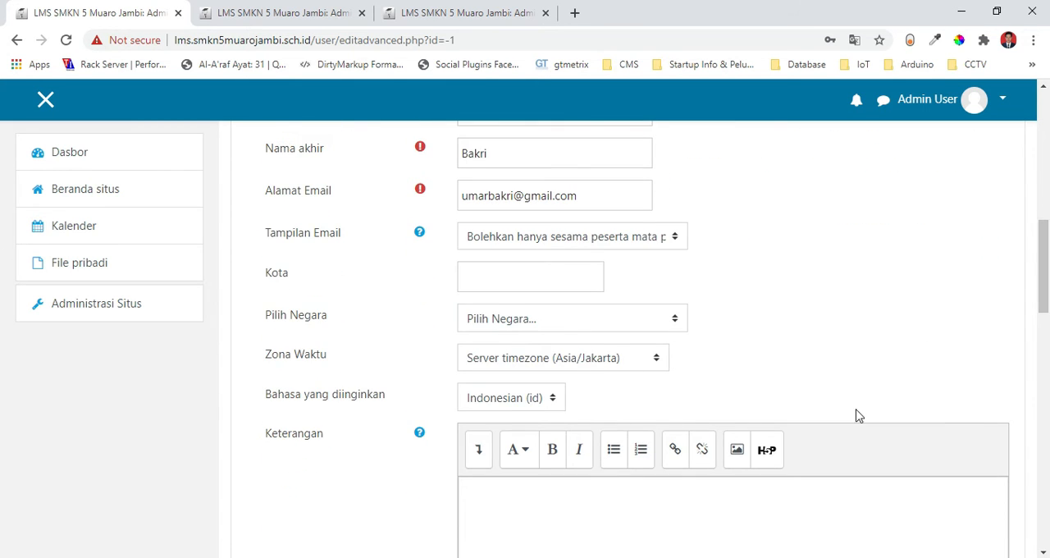
{"action": "scroll", "coordinate": [3, 312], "scroll_direction": "down", "scroll_amount": 3}
{"action": "scroll", "coordinate": [3, 393], "scroll_direction": "down", "scroll_amount": 2}
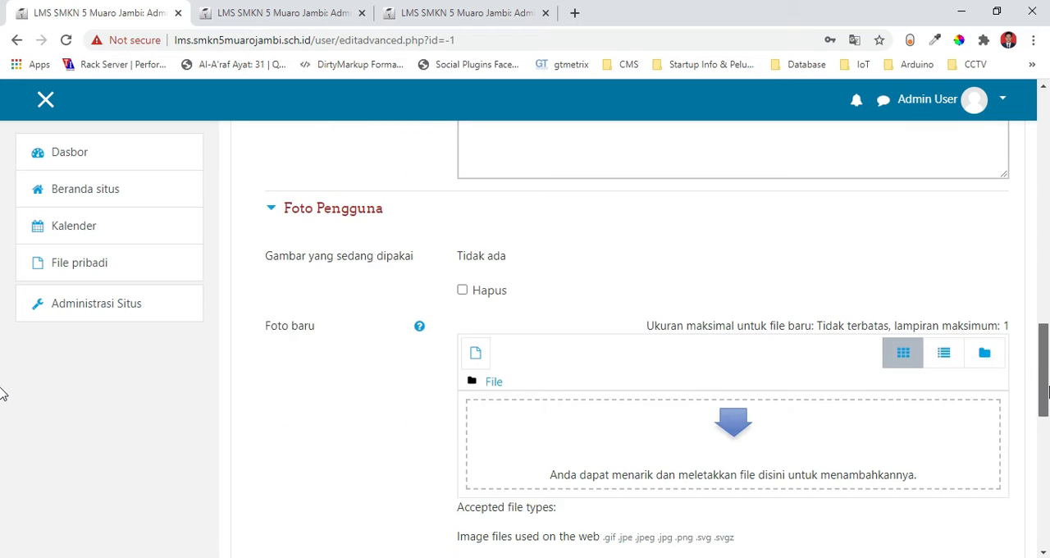
{"action": "scroll", "coordinate": [3, 392], "scroll_direction": "down", "scroll_amount": 3}
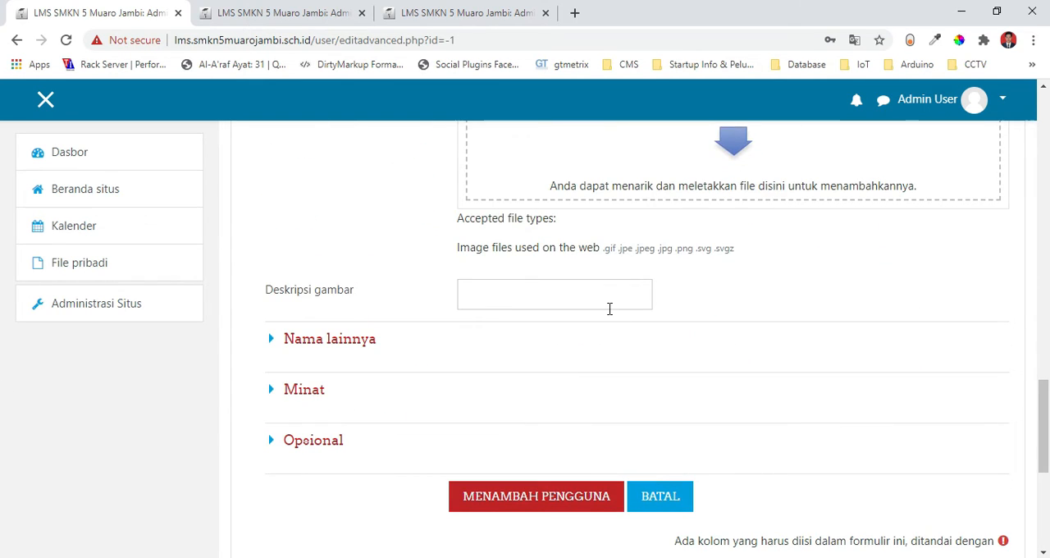
{"action": "left_click", "coordinate": [525, 503]}
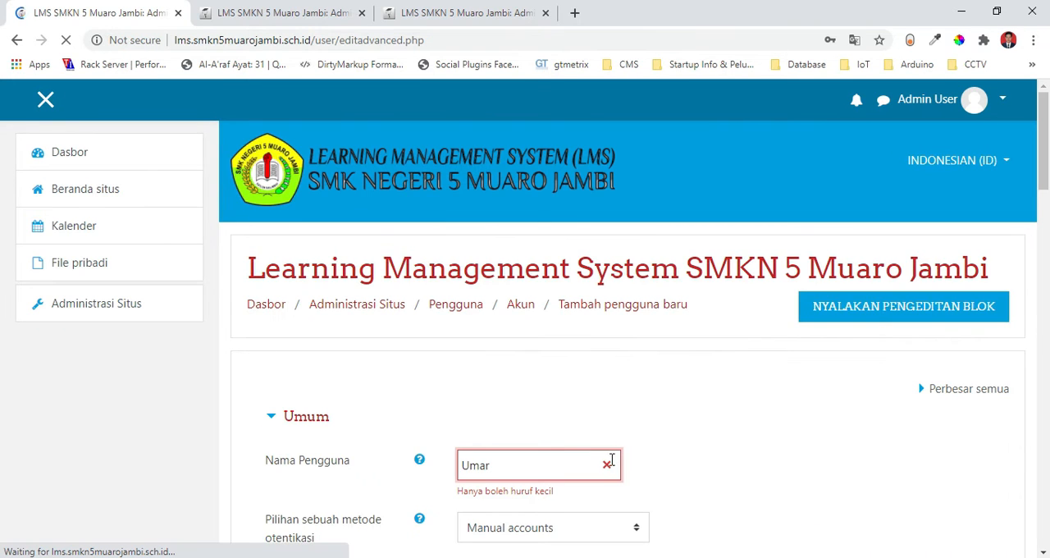
Change the capitalised first letter of the username in Nama Pengguna to lowercase.
{"action": "left_click_drag", "start_coordinate": [470, 459], "coordinate": [426, 470]}
{"action": "type", "text": "u"}
{"action": "left_click", "coordinate": [830, 422]}
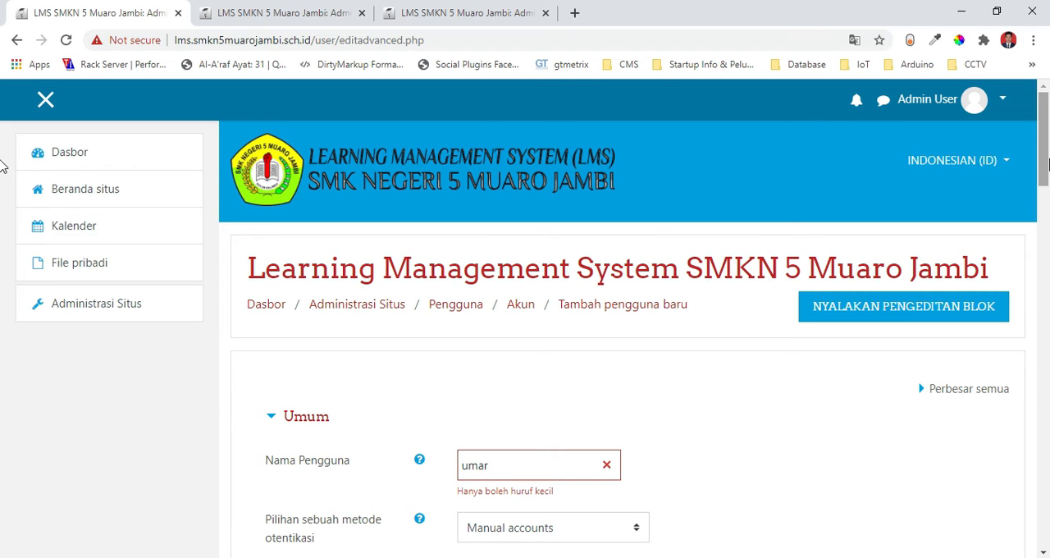
Replace the username in Nama Pengguna with the user's e-mail address from Alamat Email and submit the new user form.
{"action": "scroll", "coordinate": [3, 164], "scroll_direction": "down", "scroll_amount": 3}
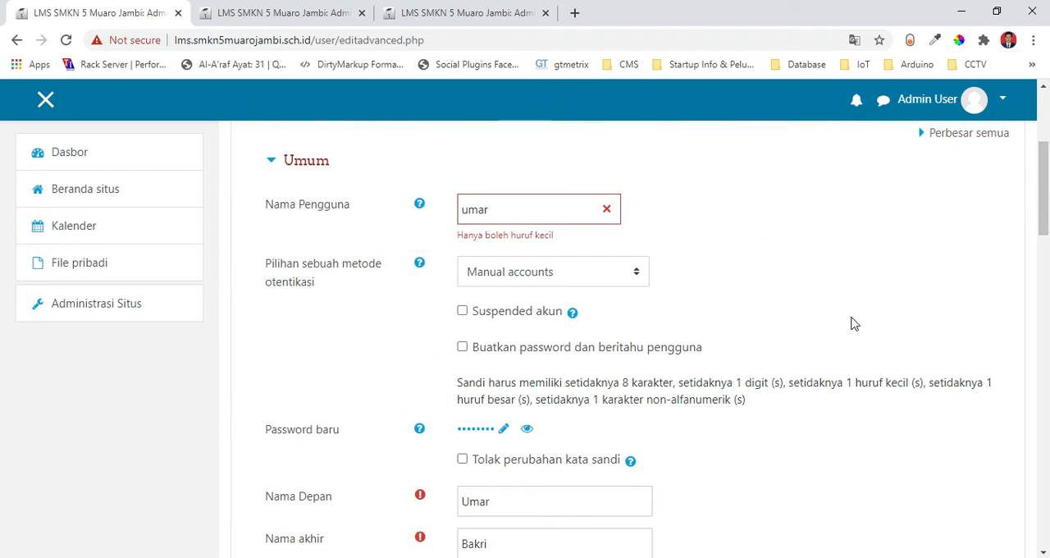
{"action": "scroll", "coordinate": [4, 176], "scroll_direction": "down", "scroll_amount": 4}
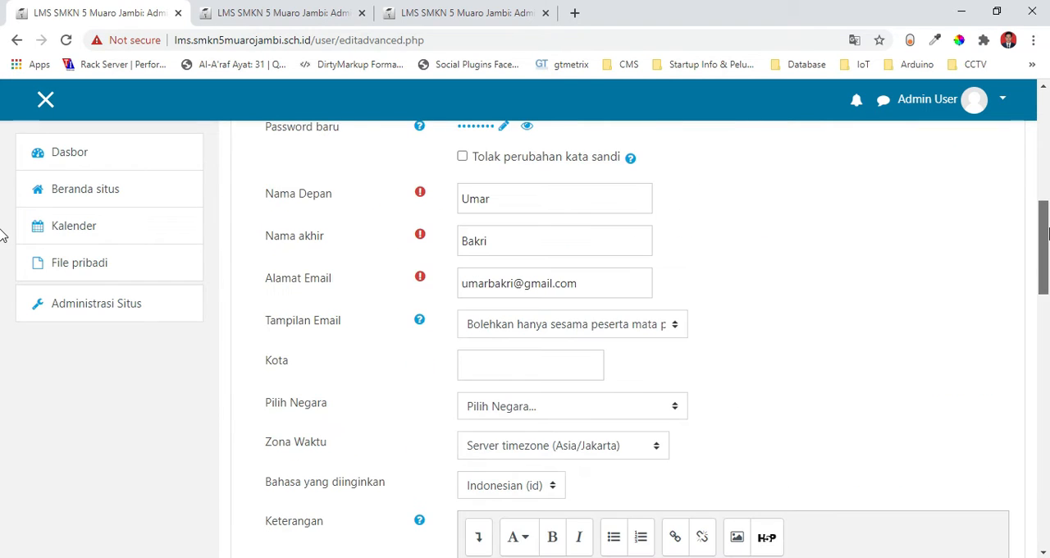
{"action": "triple_click", "coordinate": [614, 280]}
{"action": "key", "text": "ctrl+c"}
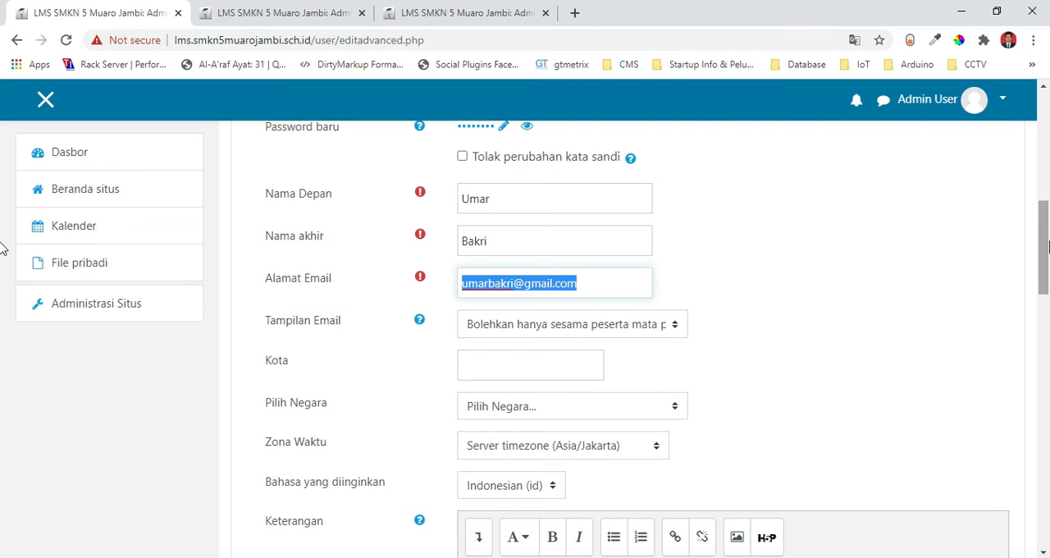
{"action": "scroll", "coordinate": [4, 164], "scroll_direction": "up", "scroll_amount": 5}
{"action": "scroll", "coordinate": [3, 160], "scroll_direction": "up", "scroll_amount": 1}
{"action": "double_click", "coordinate": [498, 425]}
{"action": "key", "text": "ctrl+v"}
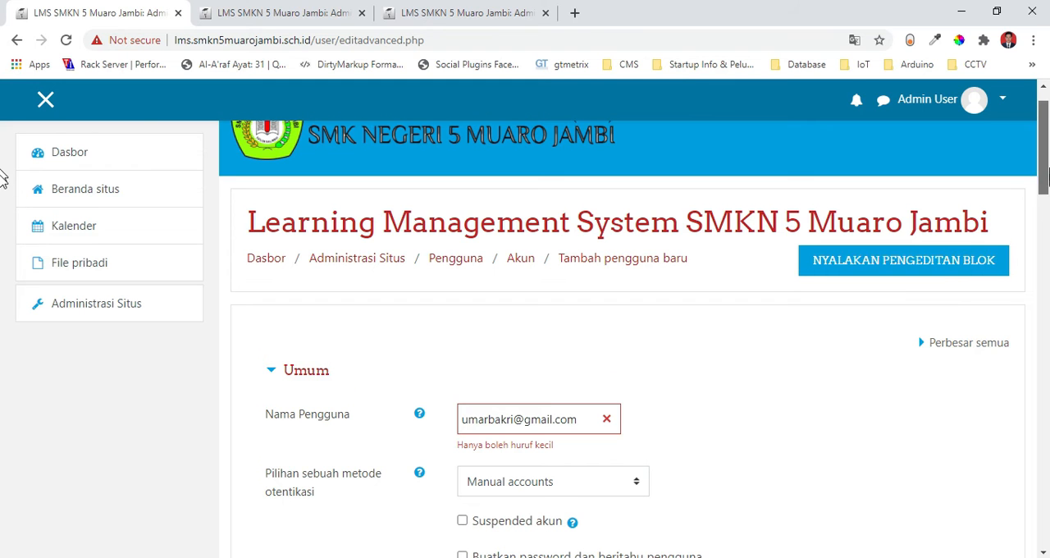
{"action": "scroll", "coordinate": [2, 229], "scroll_direction": "down", "scroll_amount": 3}
{"action": "left_click_drag", "start_coordinate": [1046, 229], "coordinate": [1046, 462]}
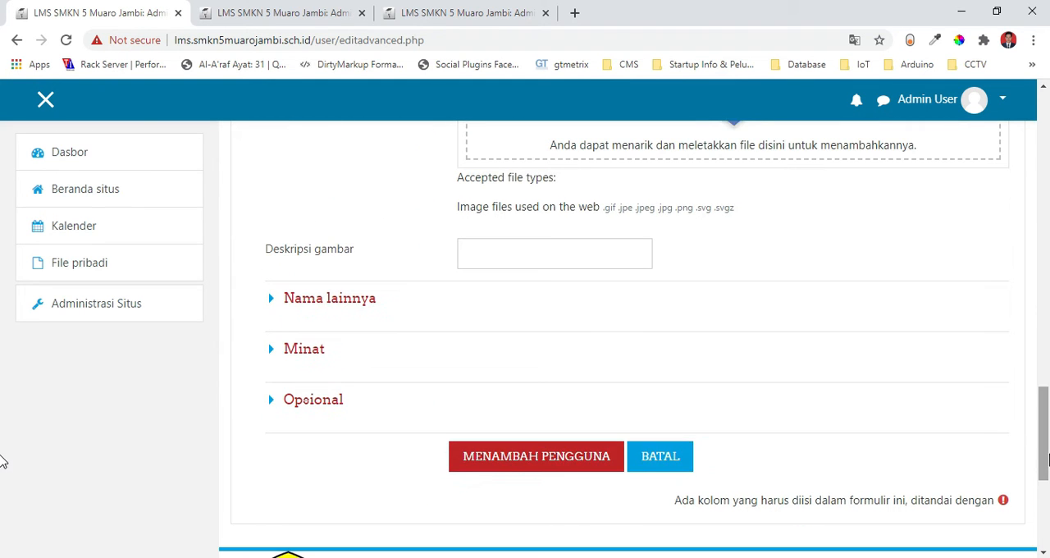
{"action": "left_click", "coordinate": [508, 465]}
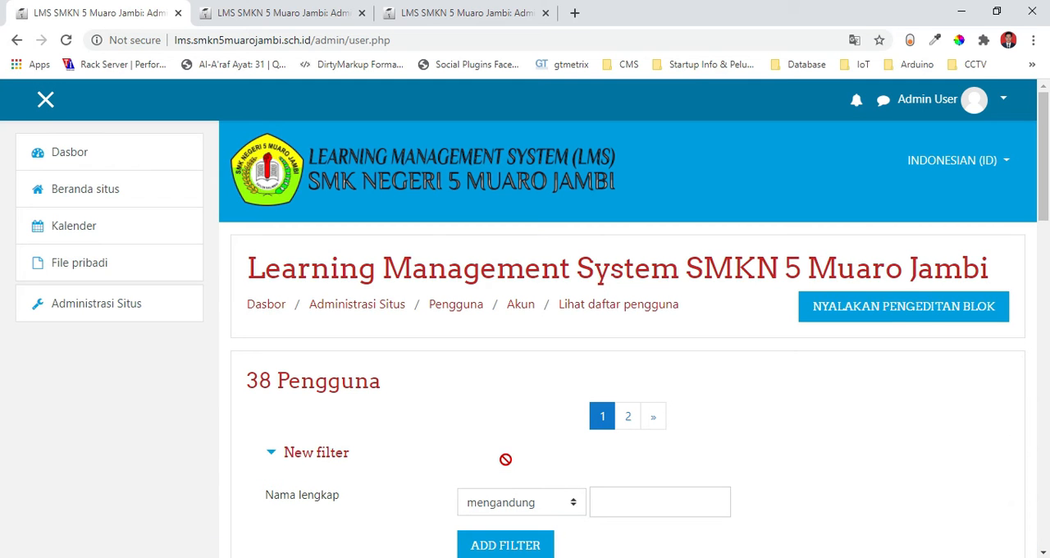
Go to page 2 of the user list and examine the new user's entry and its available actions.
{"action": "left_click_drag", "start_coordinate": [1045, 192], "coordinate": [1046, 406]}
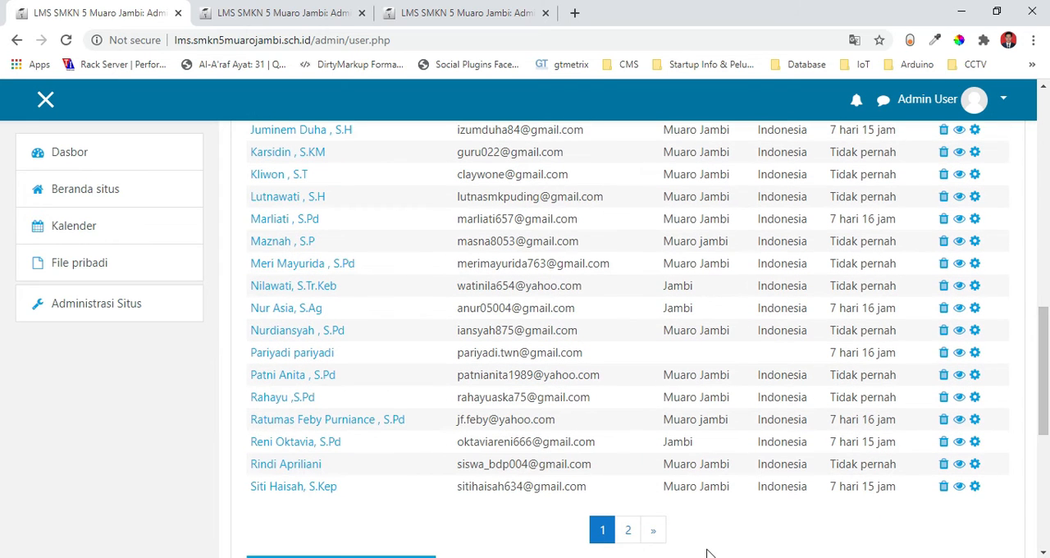
{"action": "left_click", "coordinate": [627, 532]}
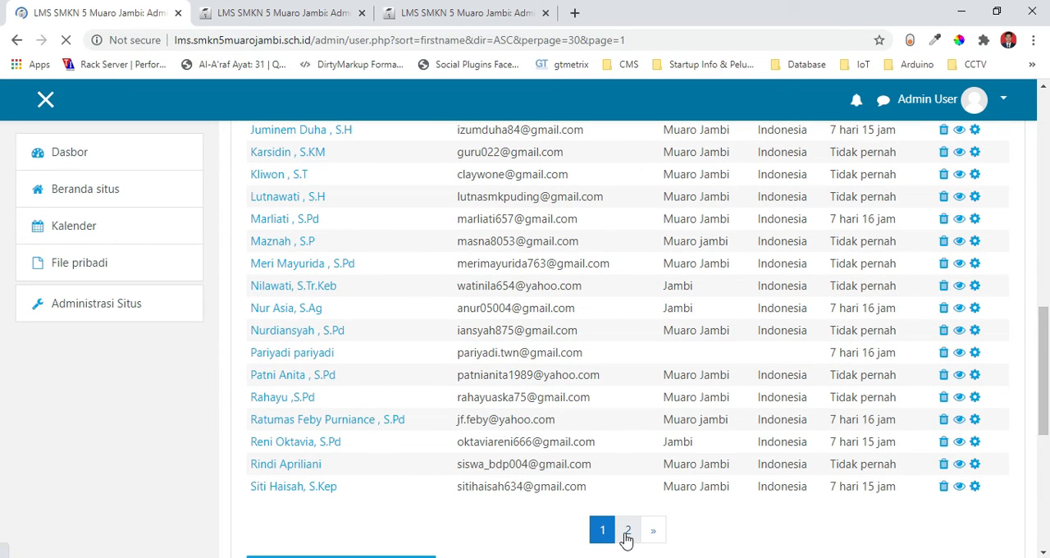
{"action": "left_click_drag", "start_coordinate": [1046, 235], "coordinate": [1047, 349]}
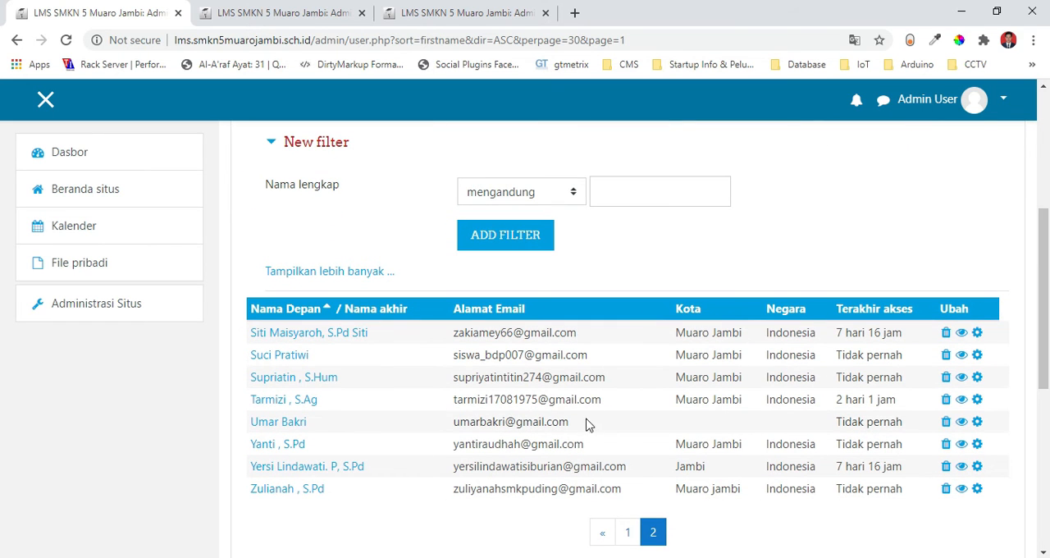
{"action": "left_click_drag", "start_coordinate": [584, 425], "coordinate": [420, 435]}
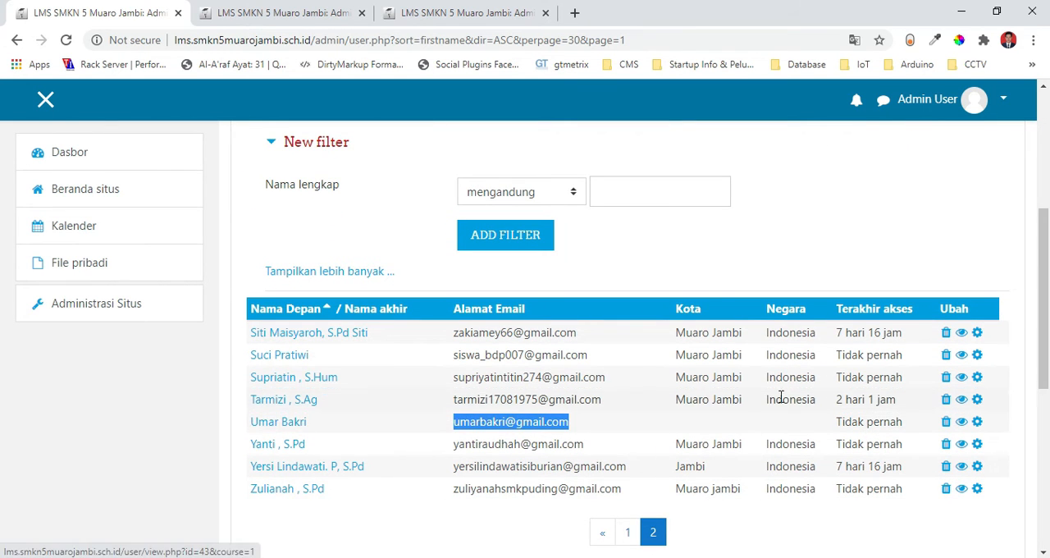
{"action": "left_click_drag", "start_coordinate": [1048, 339], "coordinate": [1048, 239]}
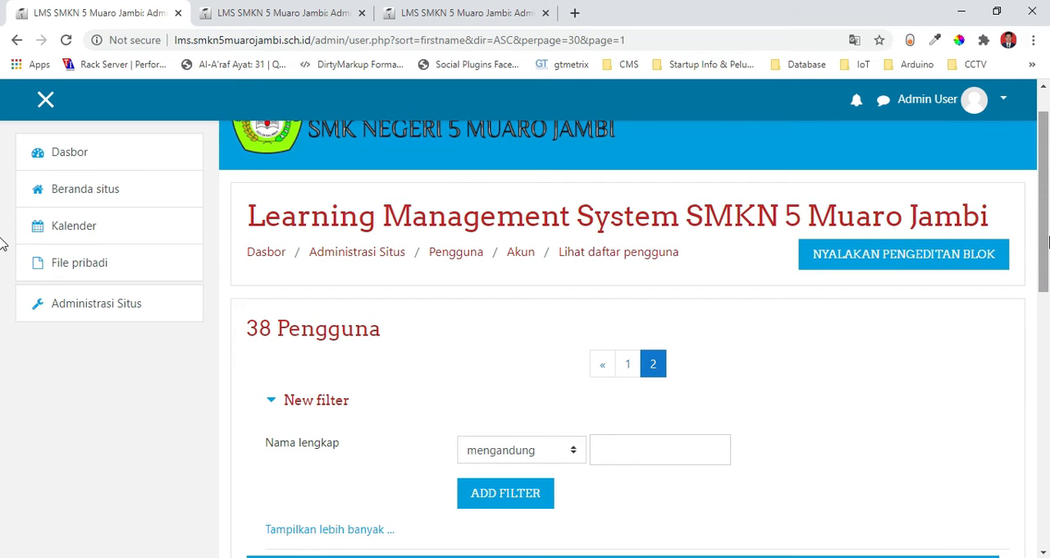
{"action": "left_click_drag", "start_coordinate": [1047, 240], "coordinate": [1048, 365]}
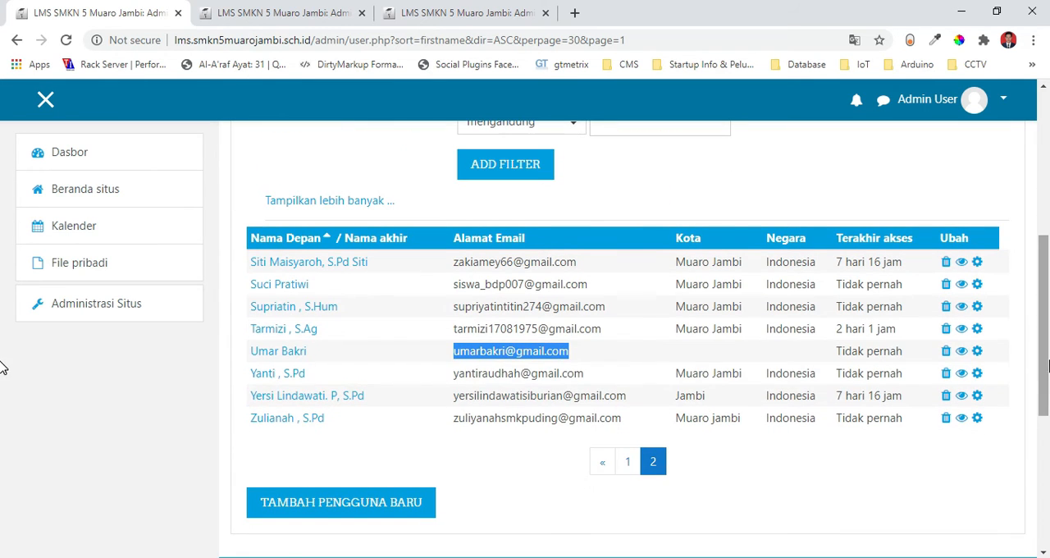
{"action": "left_click", "coordinate": [1009, 354]}
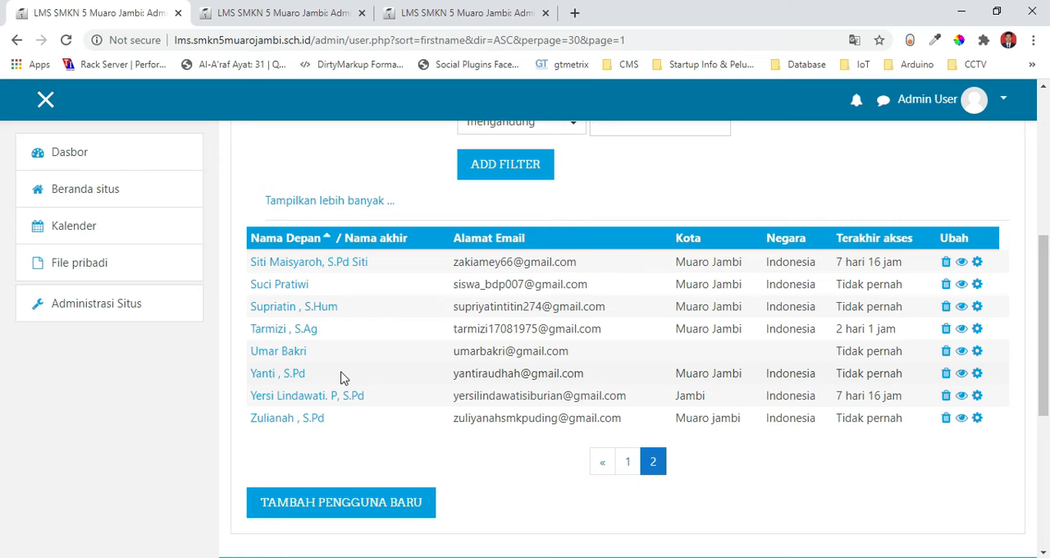
{"action": "scroll", "coordinate": [8, 246], "scroll_direction": "up", "scroll_amount": 4}
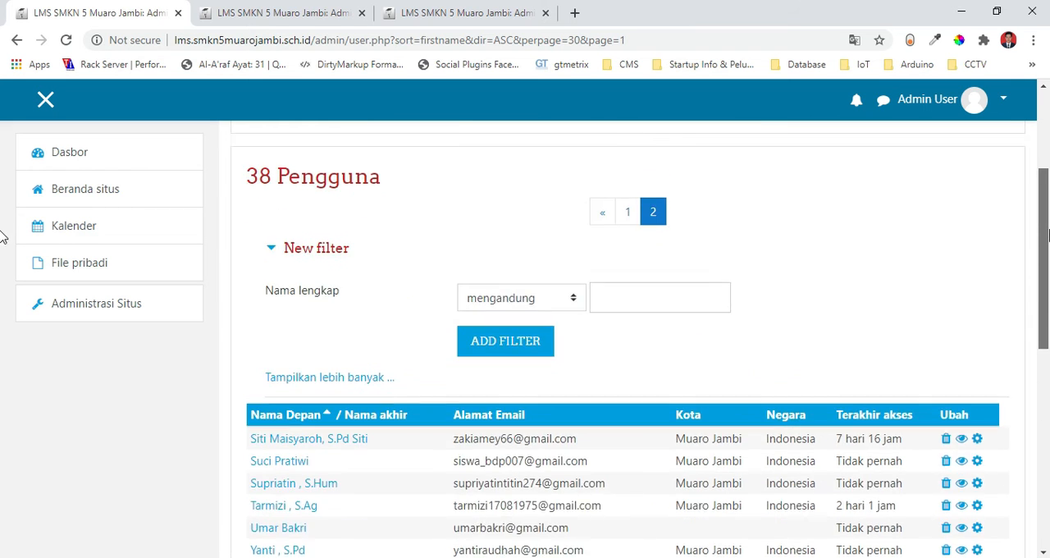
{"action": "scroll", "coordinate": [4, 246], "scroll_direction": "down", "scroll_amount": 3}
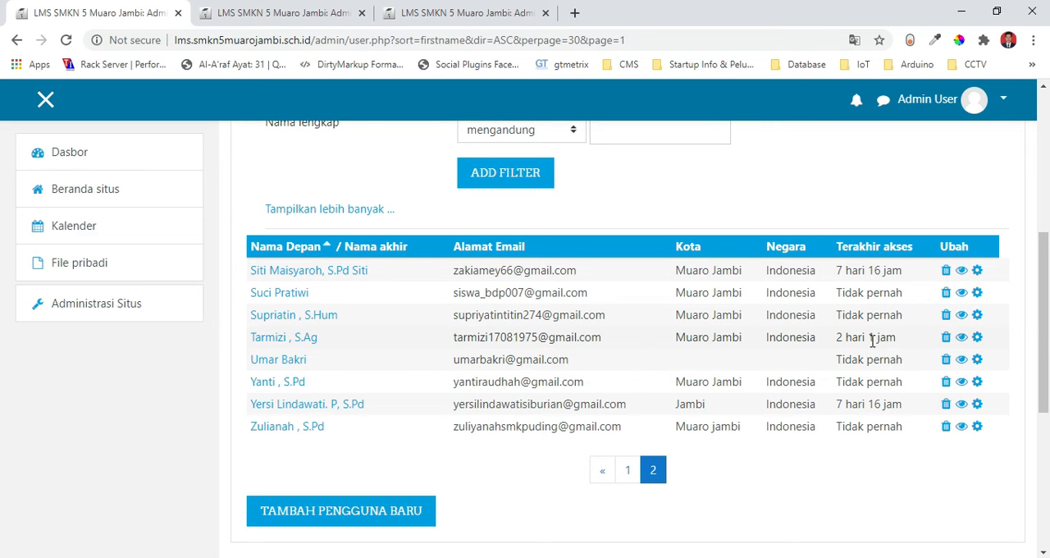
Open the new user's profile for editing and go from there to the site's Peserta list.
{"action": "left_click", "coordinate": [981, 366]}
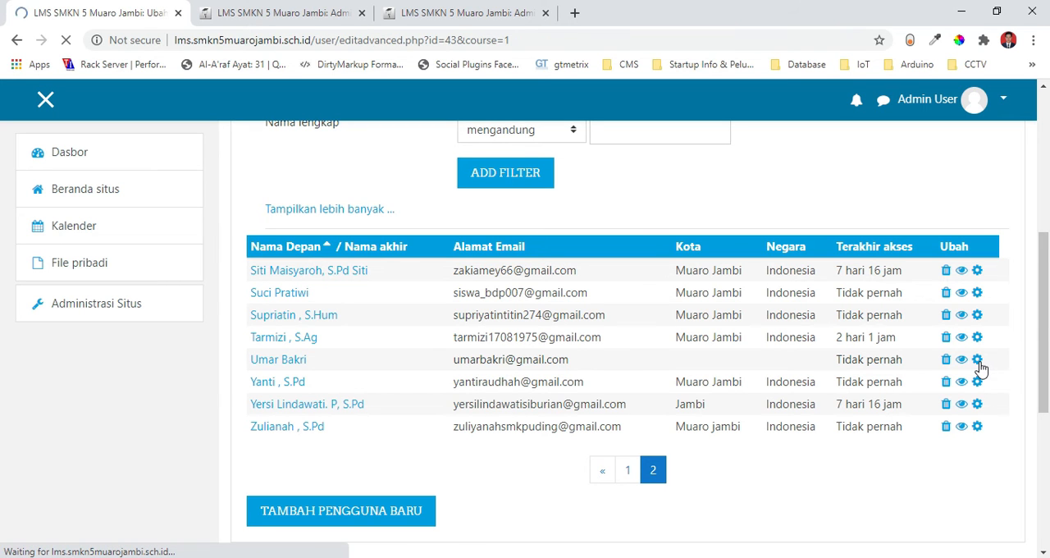
{"action": "mouse_move", "coordinate": [1049, 175]}
{"action": "left_mouse_down"}
{"action": "mouse_move", "coordinate": [1049, 252]}
{"action": "mouse_move", "coordinate": [1049, 190]}
{"action": "left_mouse_up"}
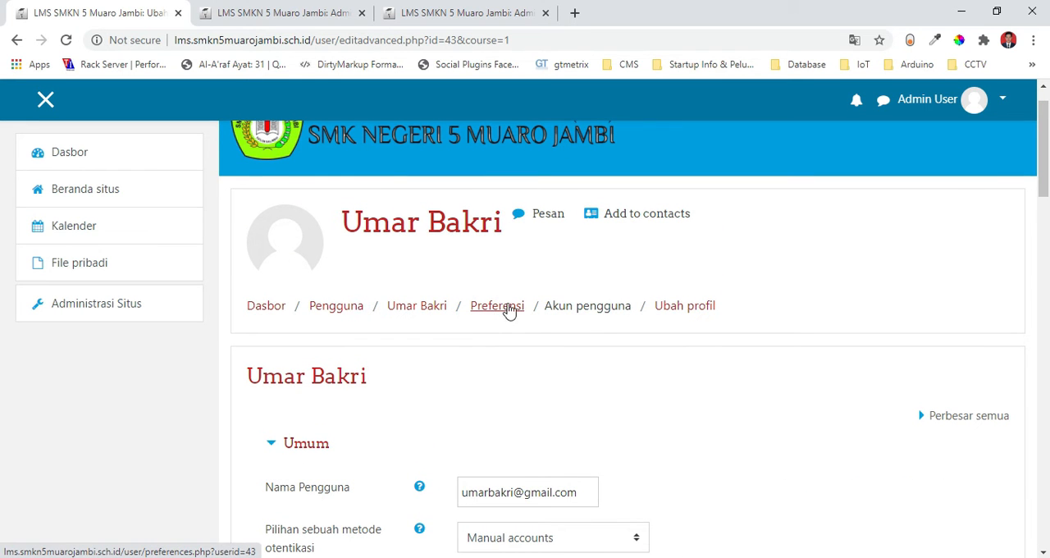
{"action": "left_click", "coordinate": [332, 316]}
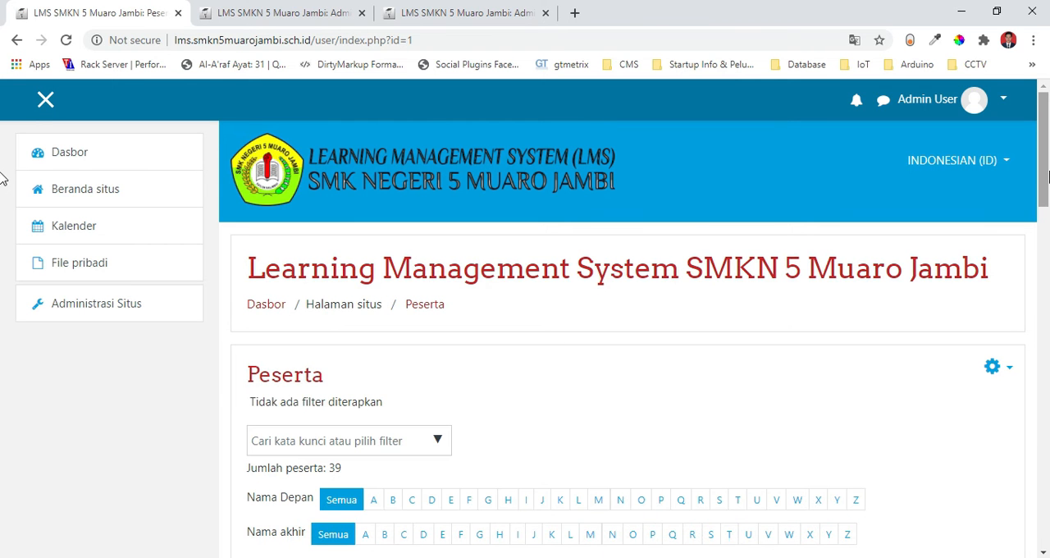
Look through the roles on the first page of the Peserta list and move on to page 2.
{"action": "left_click", "coordinate": [1047, 225]}
{"action": "left_click_drag", "start_coordinate": [1047, 272], "coordinate": [1047, 212]}
{"action": "scroll", "coordinate": [2, 217], "scroll_direction": "down", "scroll_amount": 3}
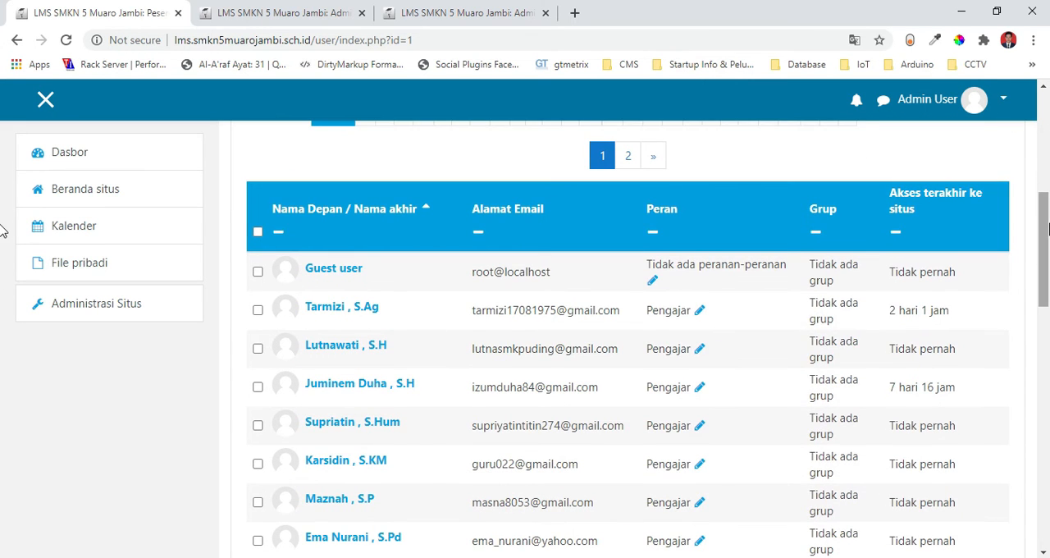
{"action": "scroll", "coordinate": [4, 287], "scroll_direction": "down", "scroll_amount": 6}
{"action": "scroll", "coordinate": [4, 359], "scroll_direction": "down", "scroll_amount": 1}
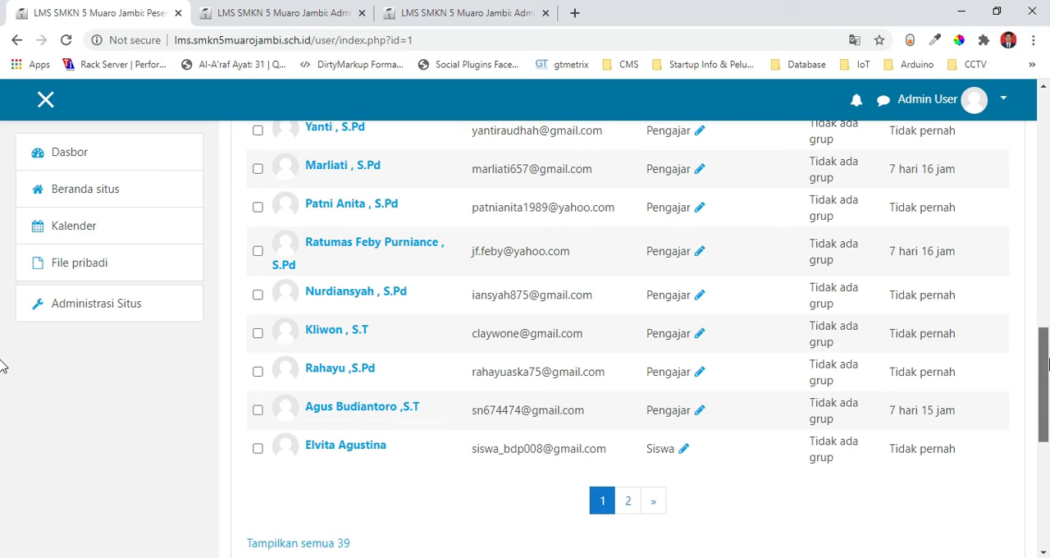
{"action": "left_click", "coordinate": [630, 492]}
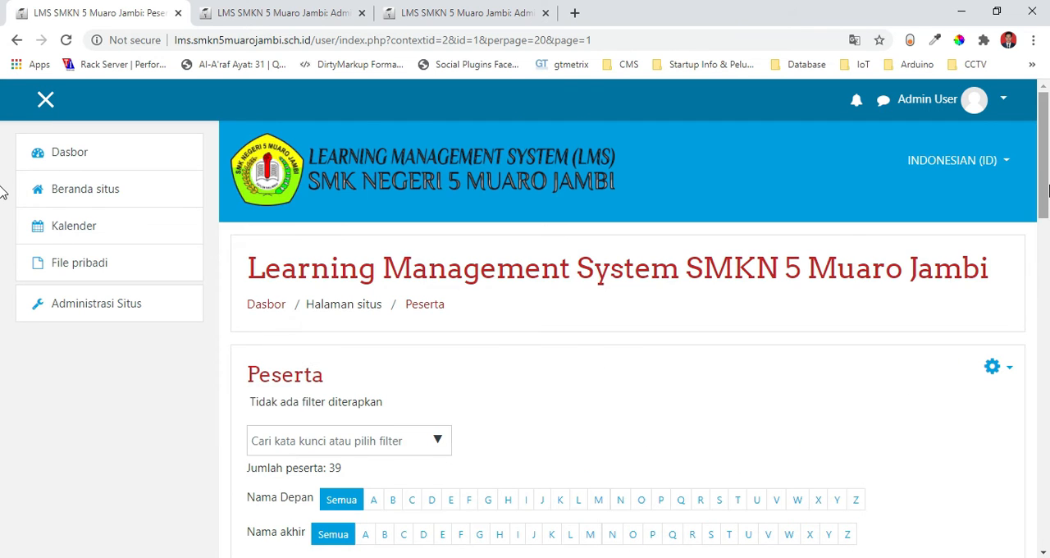
Assign the role Pengajar to the newly added user in the Peserta list and save it.
{"action": "scroll", "coordinate": [4, 250], "scroll_direction": "down", "scroll_amount": 5}
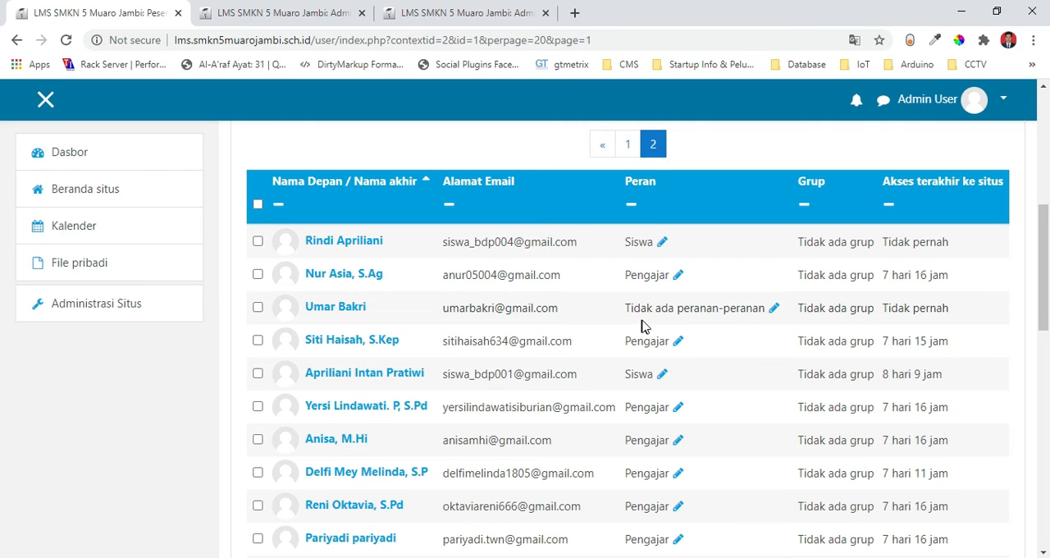
{"action": "left_click", "coordinate": [772, 310]}
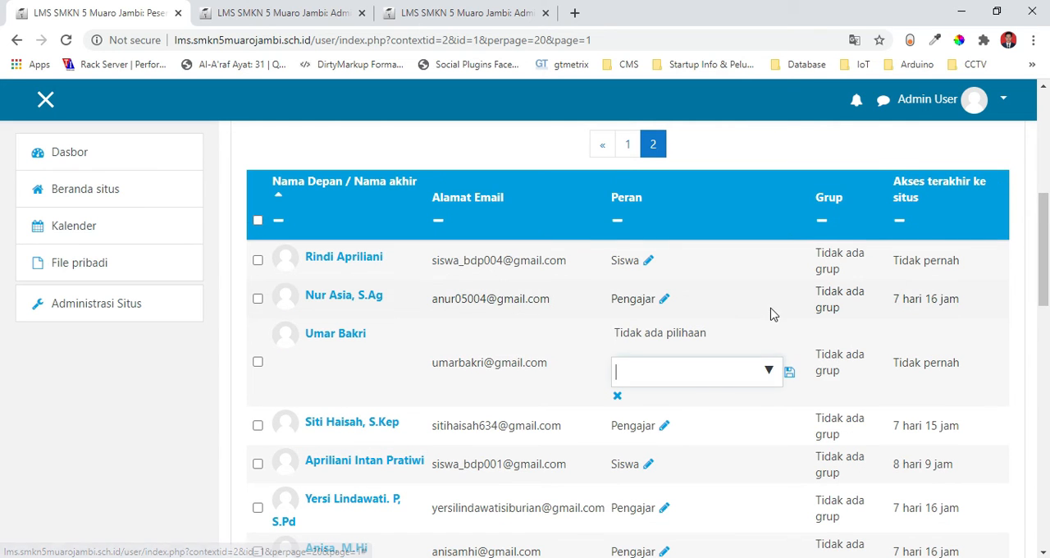
{"action": "left_click", "coordinate": [769, 373]}
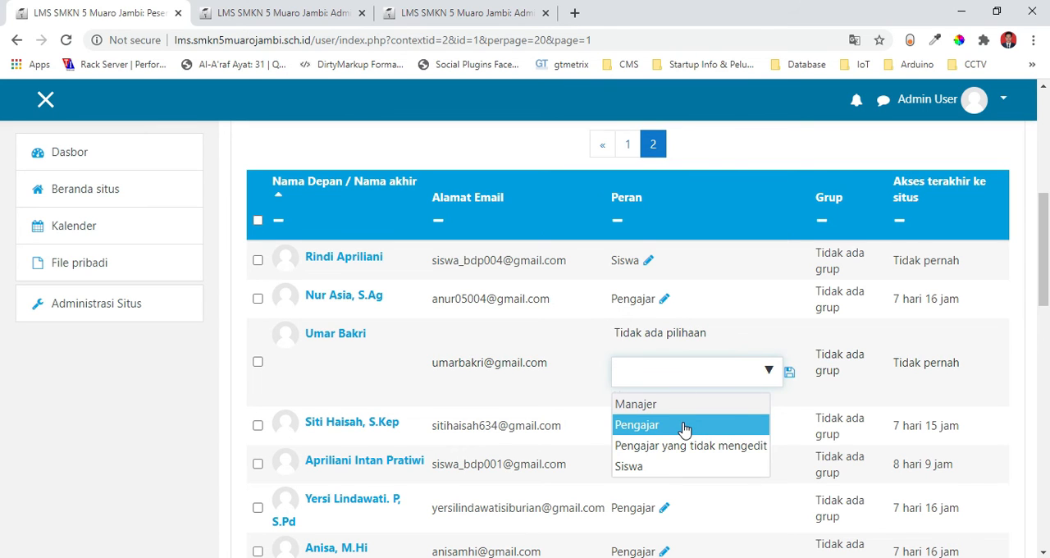
{"action": "left_click", "coordinate": [685, 424]}
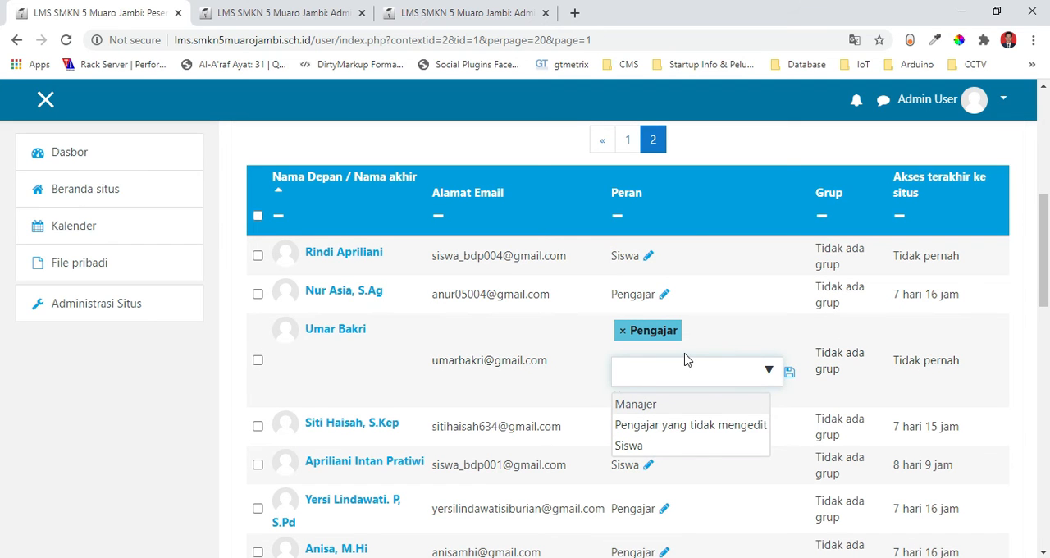
{"action": "left_click", "coordinate": [789, 374]}
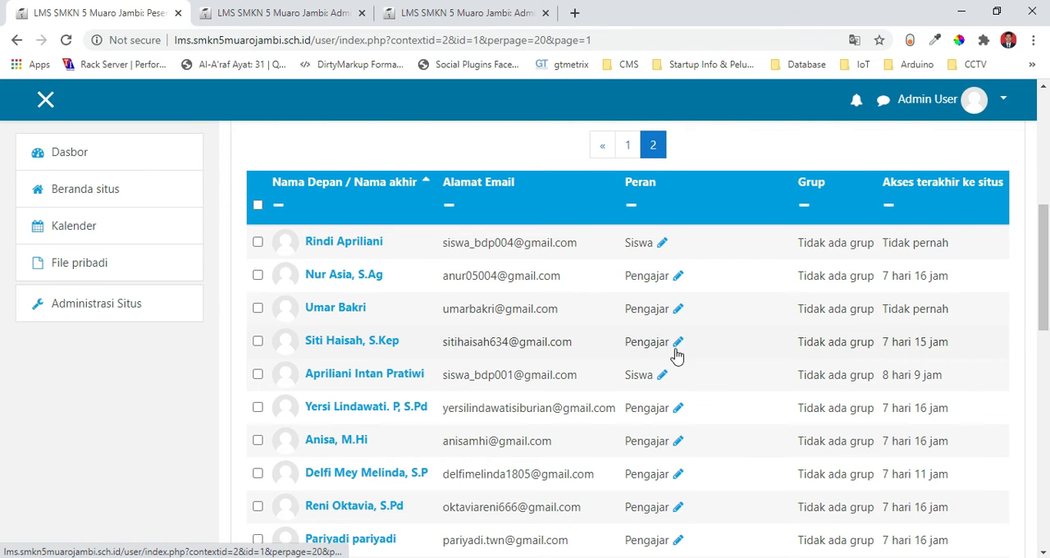
Check the role selection of a Siswa participant, cancel it, and review the roles of the remaining participants on page 2.
{"action": "left_click", "coordinate": [662, 378]}
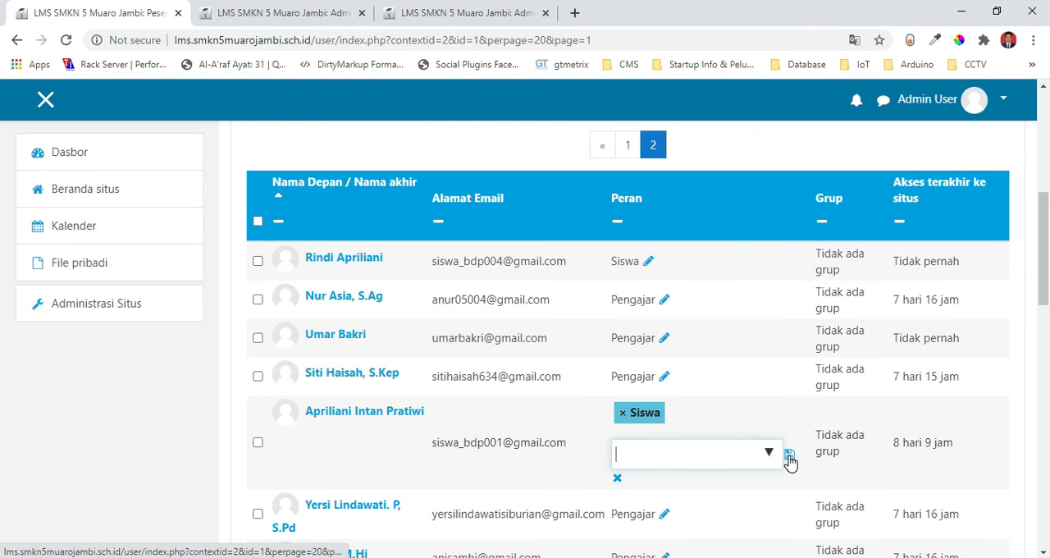
{"action": "left_click", "coordinate": [617, 480]}
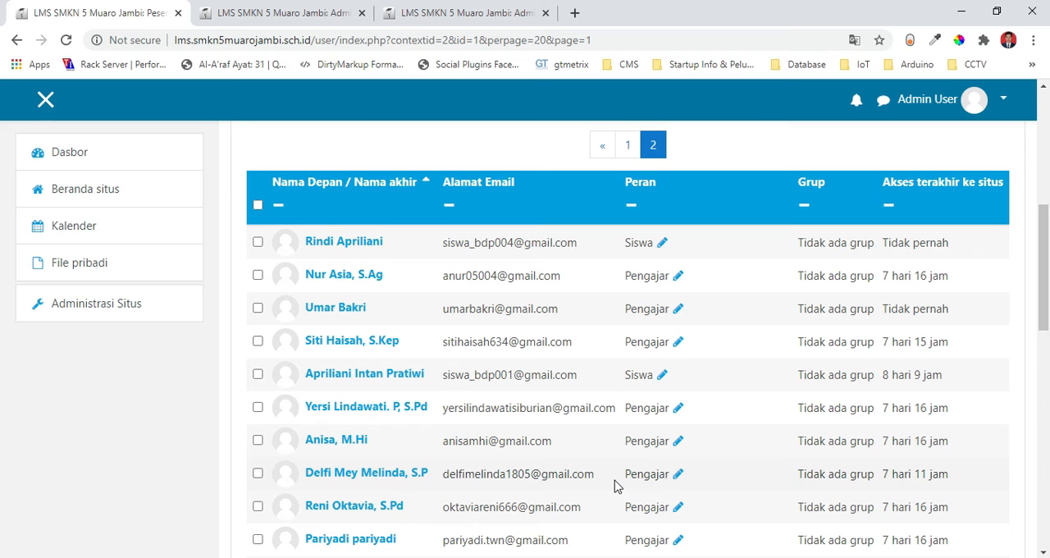
{"action": "scroll", "coordinate": [2, 313], "scroll_direction": "down", "scroll_amount": 4}
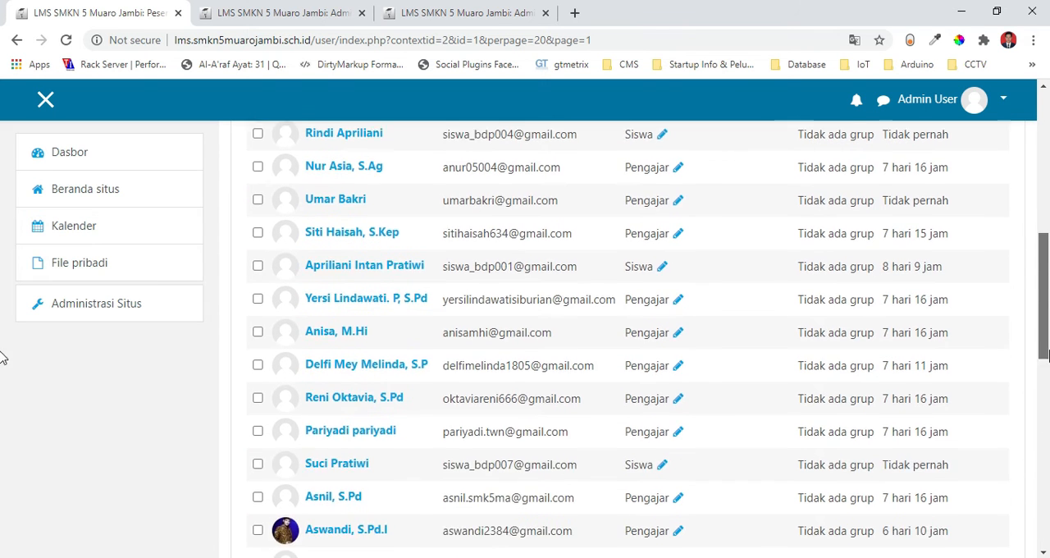
{"action": "scroll", "coordinate": [2, 395], "scroll_direction": "up", "scroll_amount": 10}
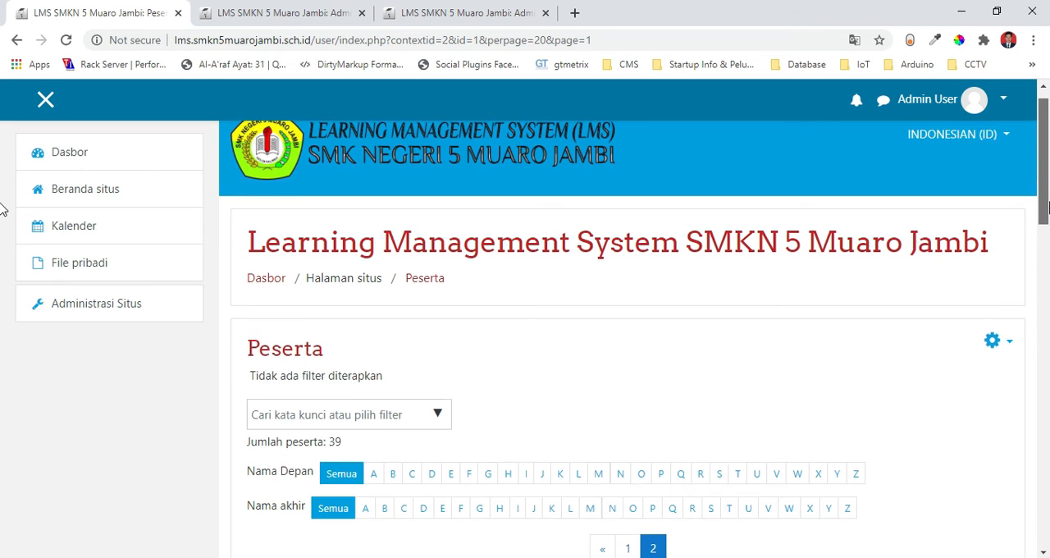
{"action": "scroll", "coordinate": [4, 207], "scroll_direction": "up", "scroll_amount": 2}
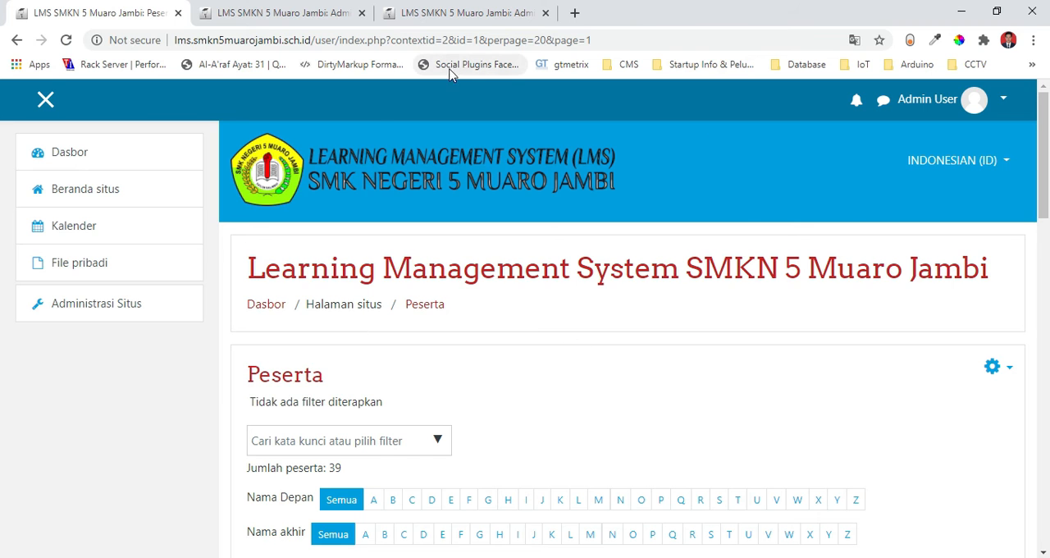
Switch to the second browser tab and open the main Administrasi Situs page to its category overview.
{"action": "left_click", "coordinate": [278, 8]}
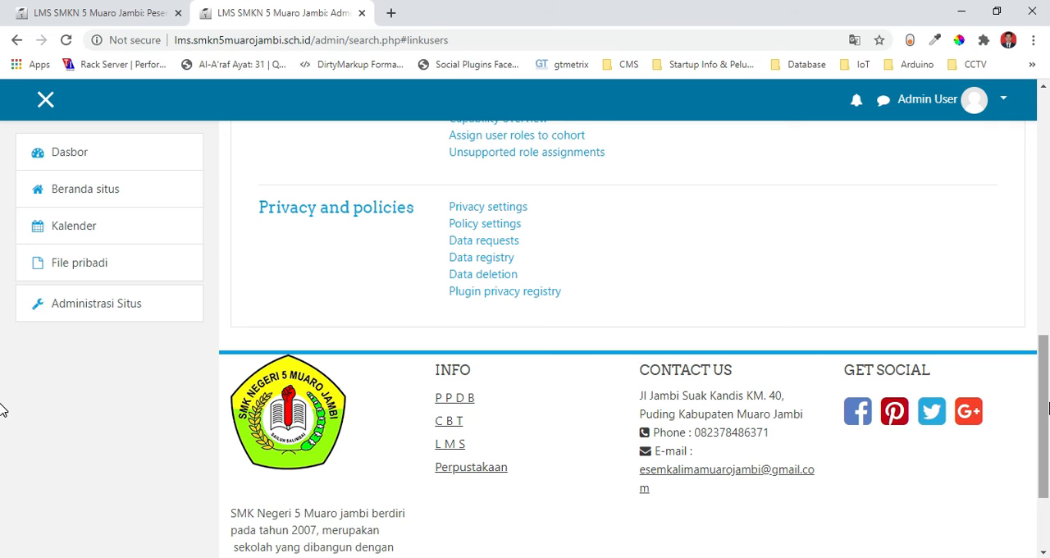
{"action": "left_click", "coordinate": [97, 306]}
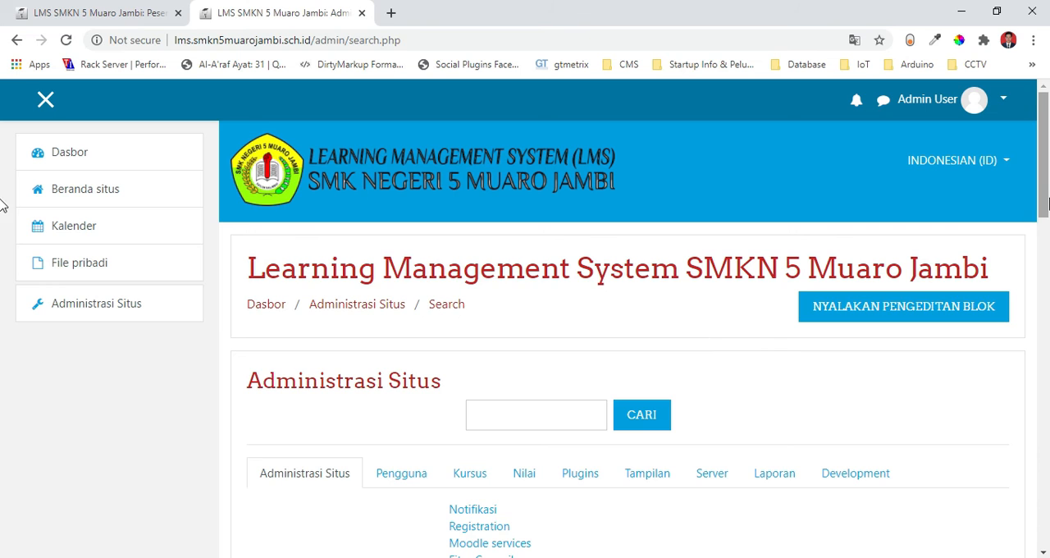
{"action": "left_click_drag", "start_coordinate": [1046, 180], "coordinate": [1047, 232]}
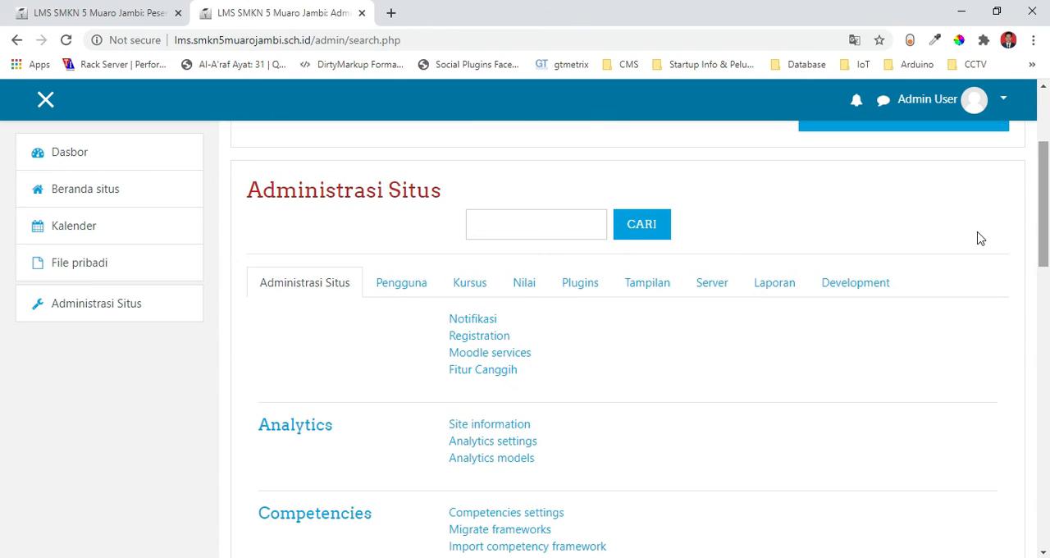
Open the Pengaturan otentikasi page from the Plugins administration and check the options of the Registrasi sendiri setting.
{"action": "left_click", "coordinate": [585, 287]}
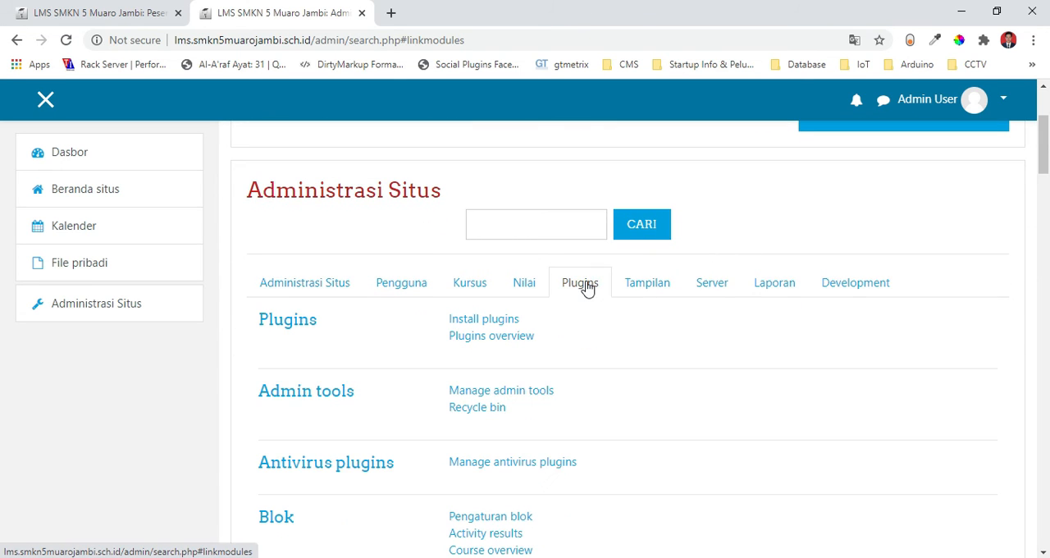
{"action": "left_click_drag", "start_coordinate": [1048, 153], "coordinate": [1047, 412]}
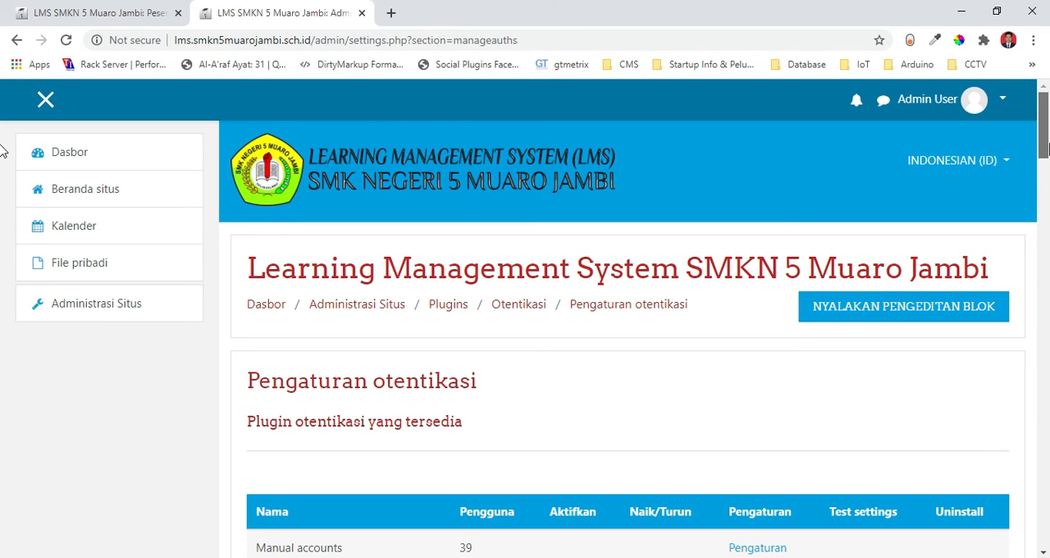
{"action": "scroll", "coordinate": [3, 147], "scroll_direction": "down", "scroll_amount": 4}
{"action": "left_click_drag", "start_coordinate": [1044, 193], "coordinate": [1046, 260]}
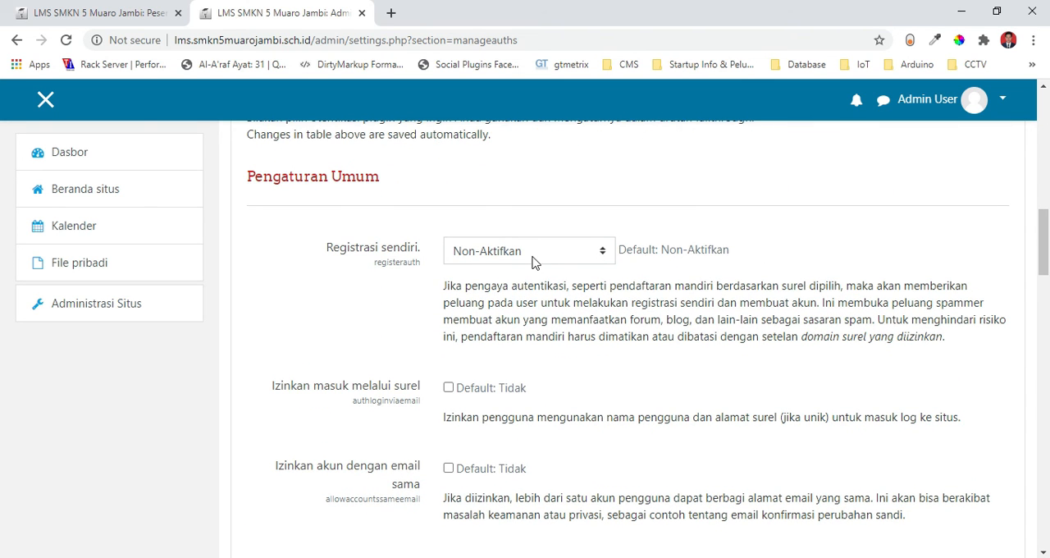
{"action": "left_click", "coordinate": [487, 254]}
{"action": "left_click", "coordinate": [264, 290]}
Switch to Opera, reload the LMS login page to check whether it offers account registration, and return to Chrome.
{"action": "left_click", "coordinate": [282, 557]}
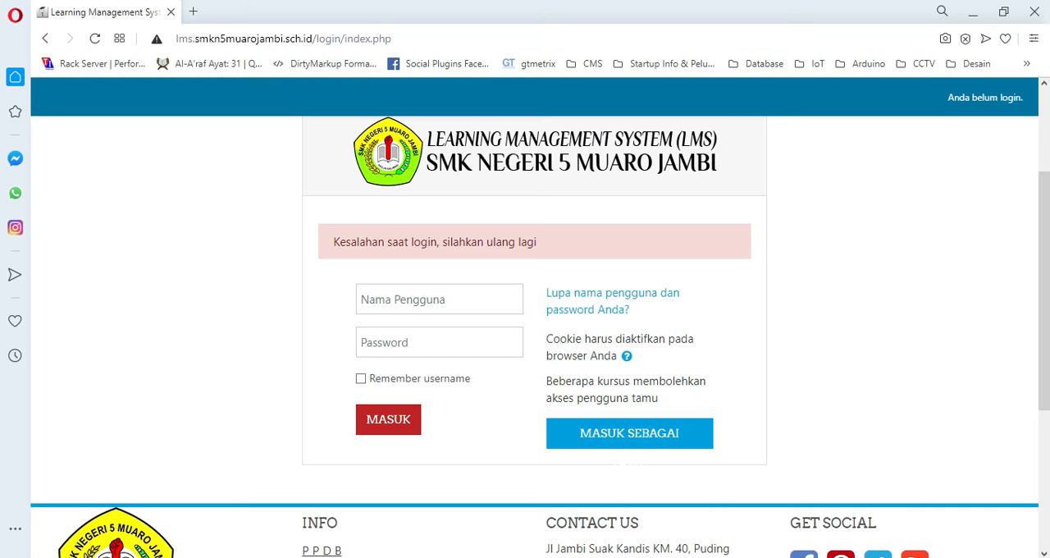
{"action": "left_click", "coordinate": [419, 47]}
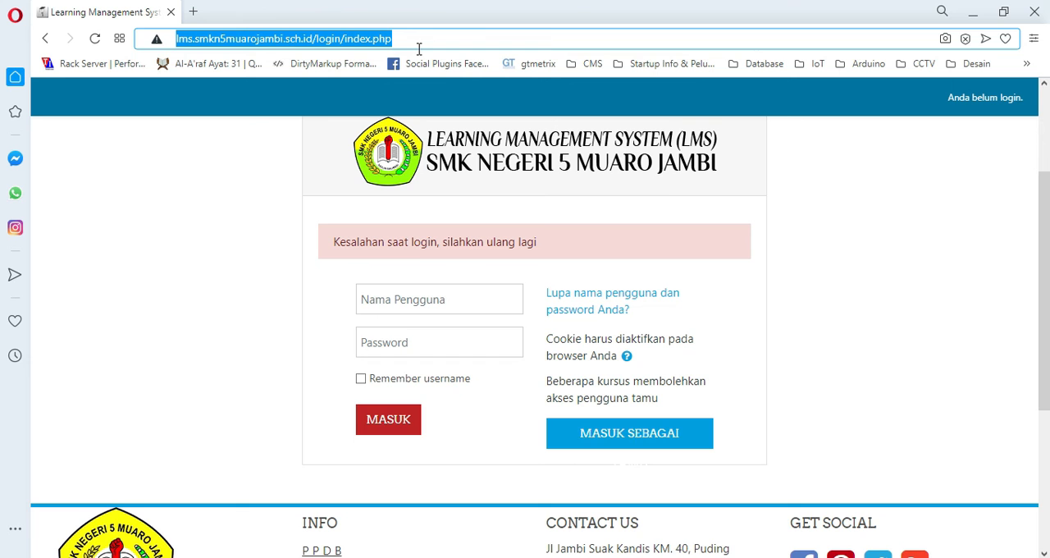
{"action": "key", "text": "Return"}
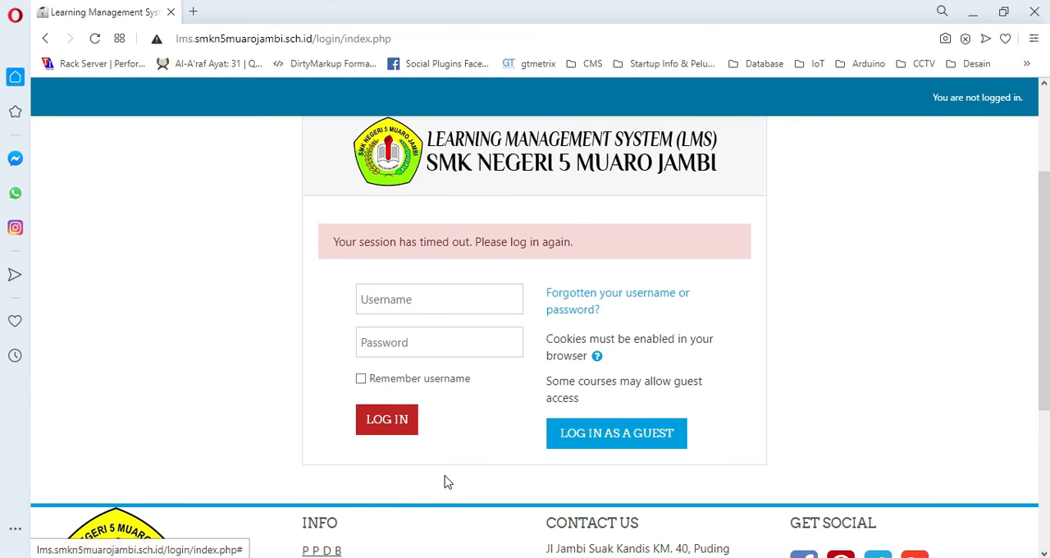
{"action": "left_click", "coordinate": [971, 11]}
Set Registrasi sendiri to Otentikasi berdasarkan Email and save the authentication settings.
{"action": "left_click", "coordinate": [494, 248]}
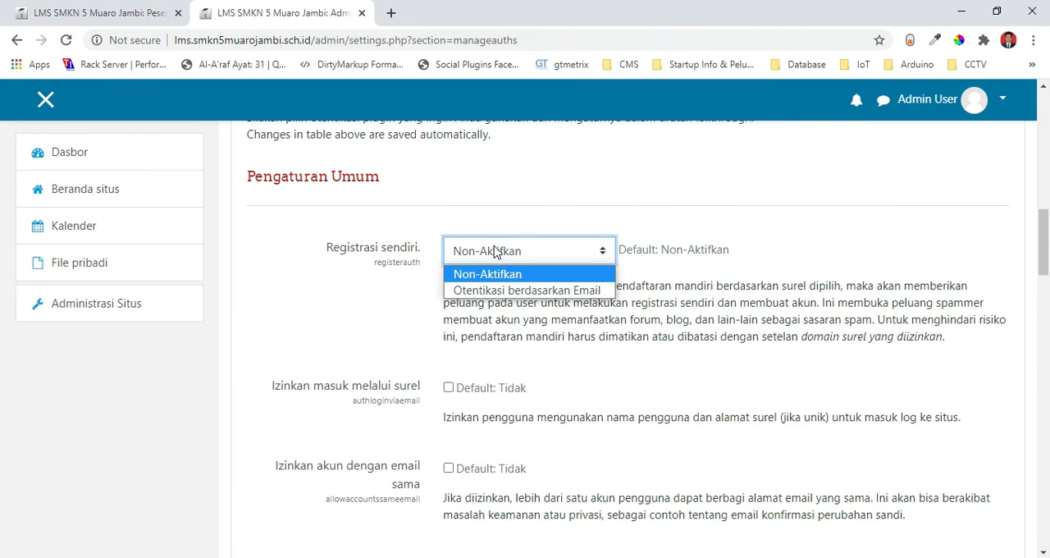
{"action": "left_click", "coordinate": [490, 291]}
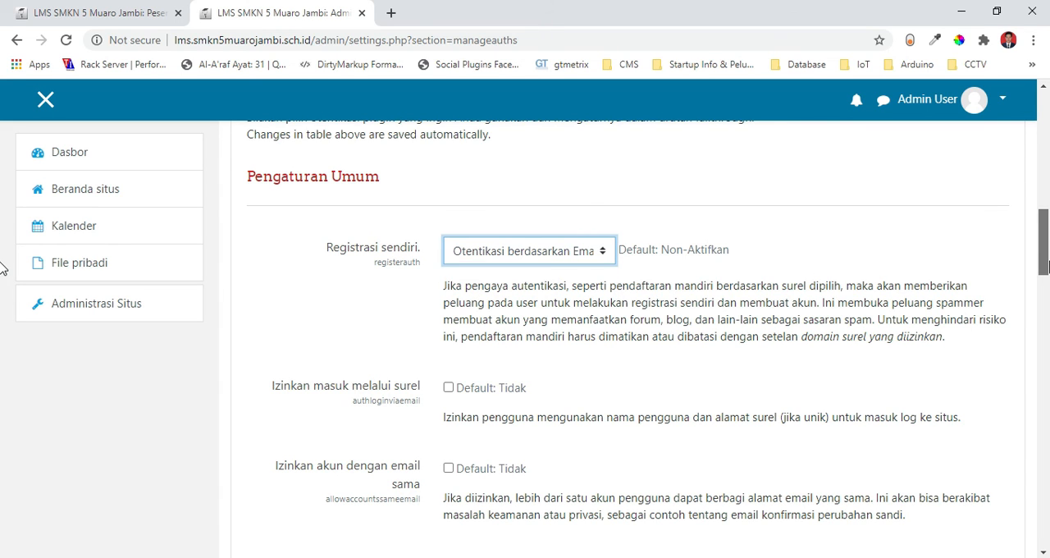
{"action": "left_click", "coordinate": [541, 261]}
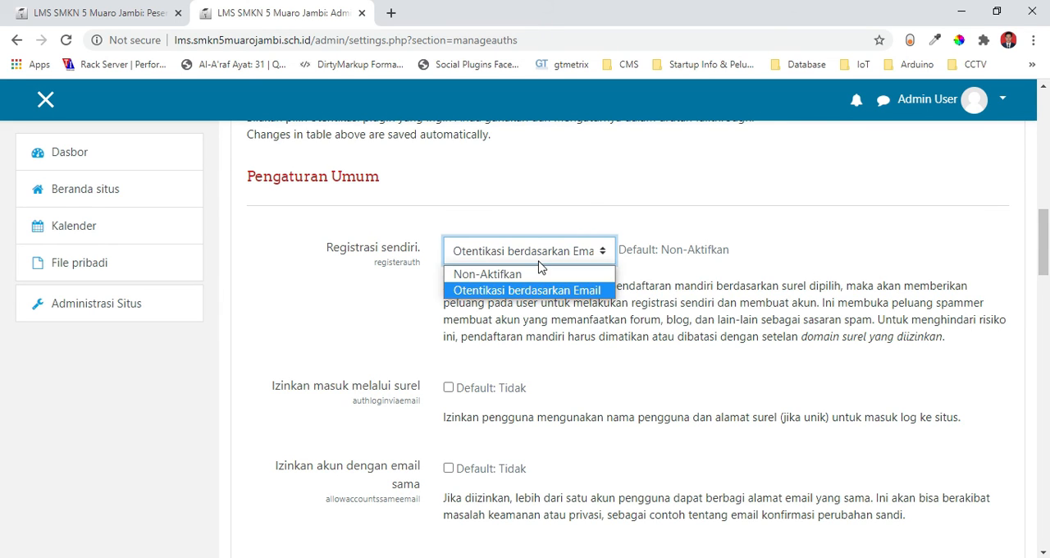
{"action": "left_click", "coordinate": [537, 292]}
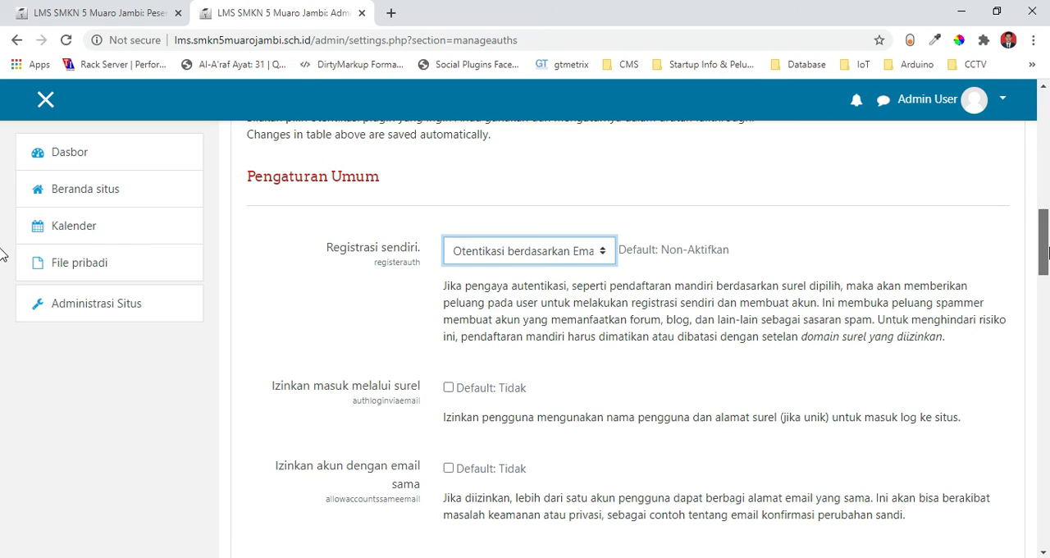
{"action": "scroll", "coordinate": [4, 361], "scroll_direction": "down", "scroll_amount": 10}
{"action": "scroll", "coordinate": [3, 378], "scroll_direction": "down", "scroll_amount": 15}
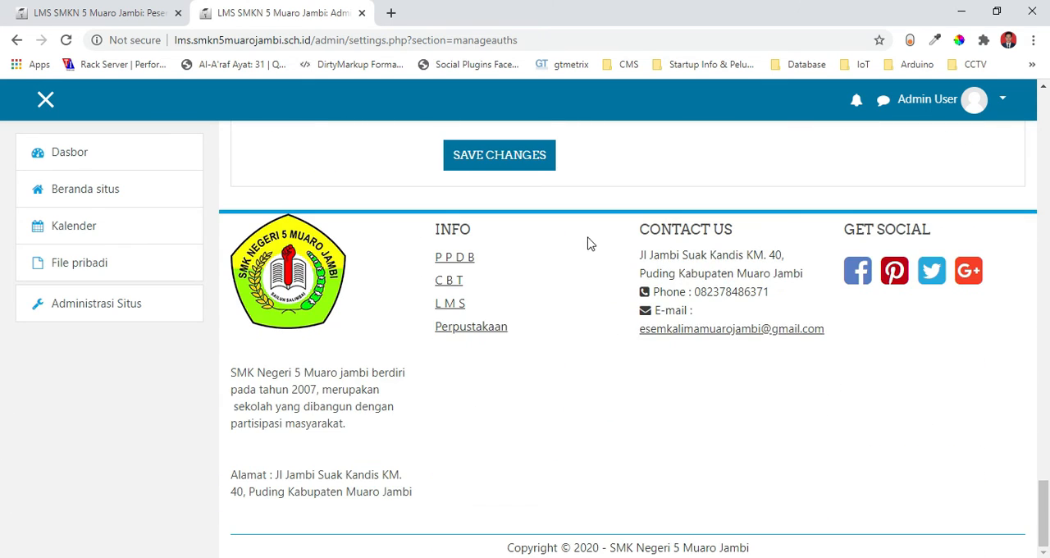
{"action": "left_click", "coordinate": [481, 164]}
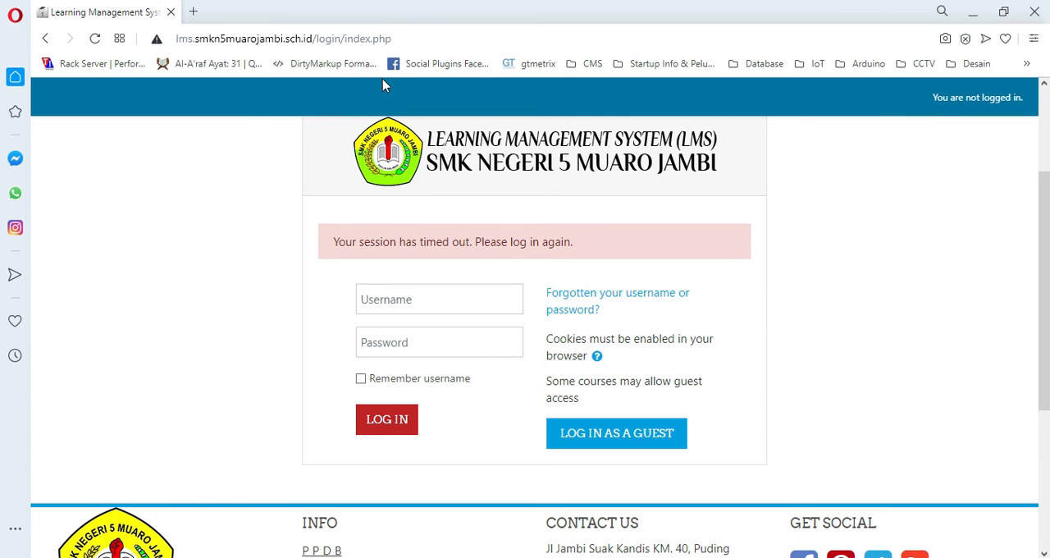
In Opera, reload the LMS login page and change its language to Indonesian (id).
{"action": "left_click", "coordinate": [355, 37]}
{"action": "key", "text": "Return"}
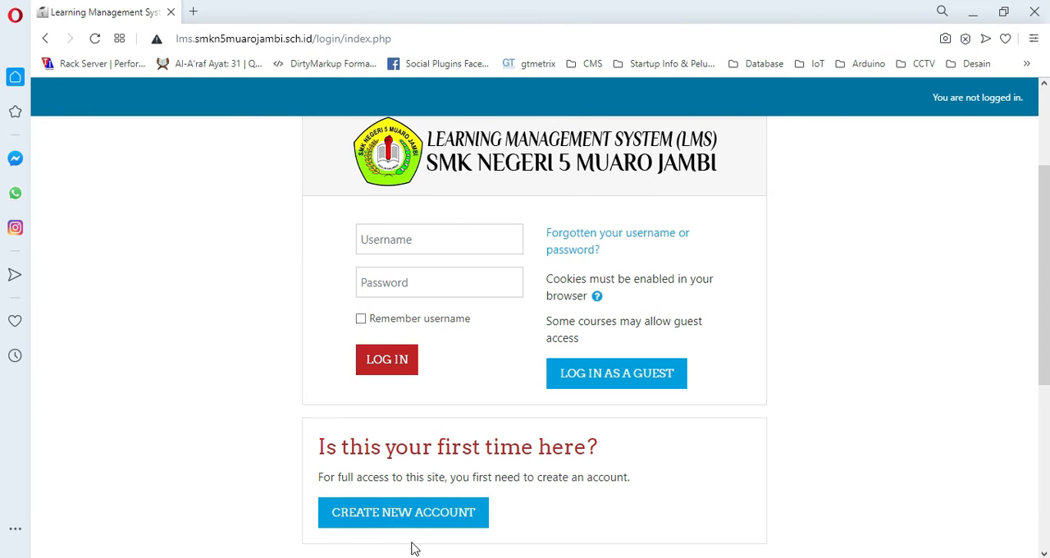
{"action": "left_click_drag", "start_coordinate": [1048, 208], "coordinate": [1049, 136]}
{"action": "left_click", "coordinate": [966, 155]}
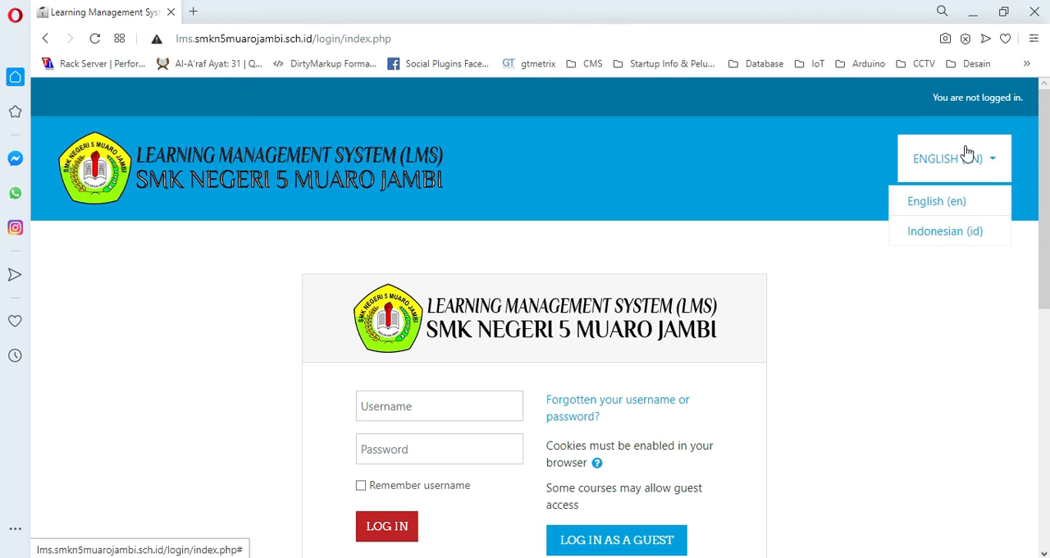
{"action": "left_click", "coordinate": [952, 233]}
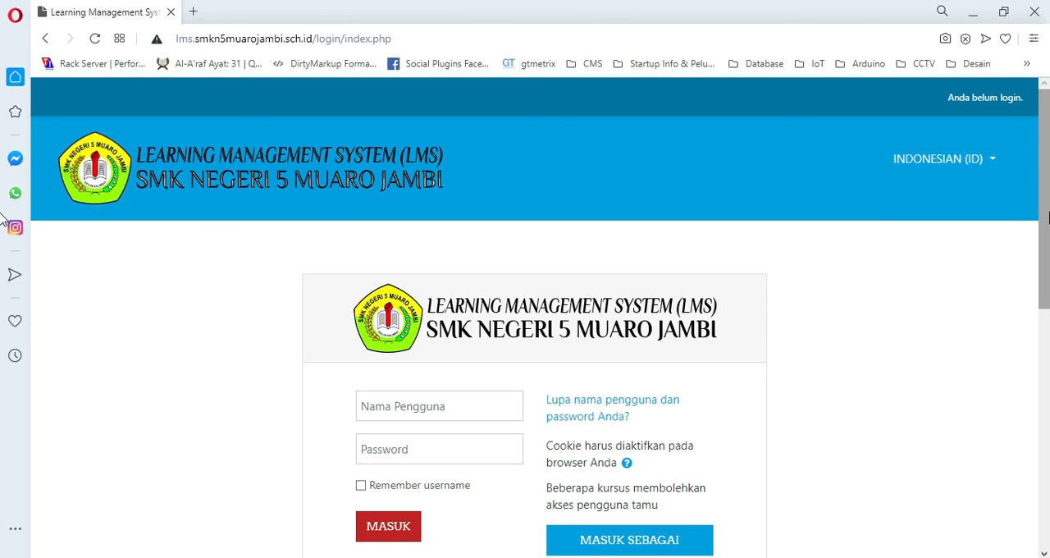
Open the new member registration form from the login page and examine its fields down to the account creation option.
{"action": "left_click_drag", "start_coordinate": [1049, 214], "coordinate": [1048, 299]}
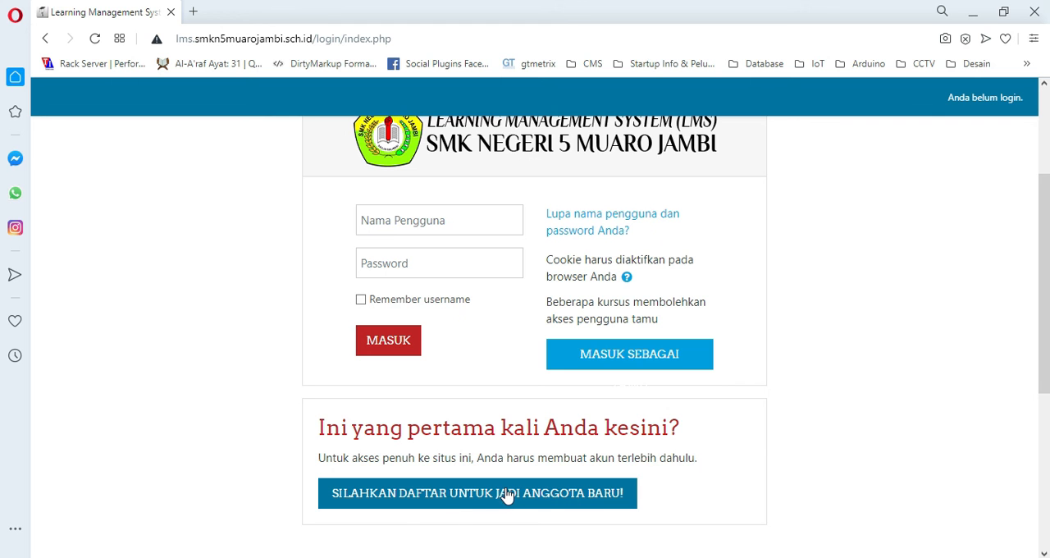
{"action": "left_click", "coordinate": [400, 503]}
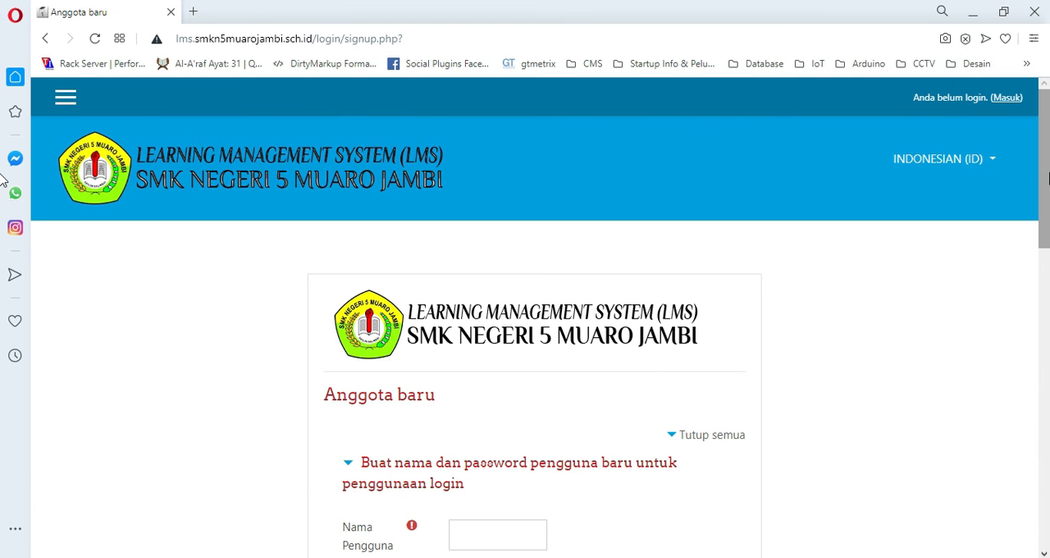
{"action": "scroll", "coordinate": [1045, 246], "scroll_direction": "down", "scroll_amount": 3}
{"action": "left_click_drag", "start_coordinate": [1048, 259], "coordinate": [1048, 363]}
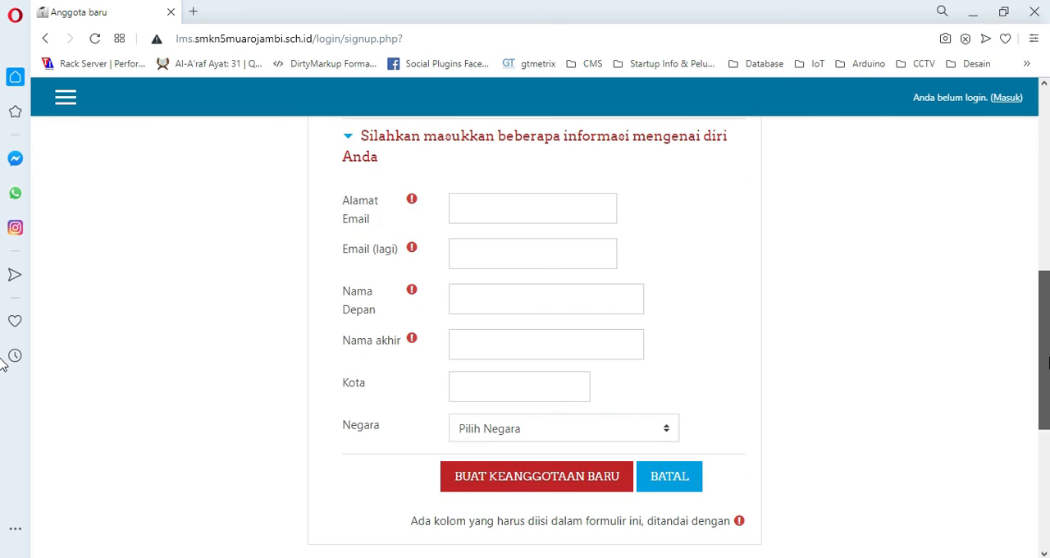
{"action": "left_click", "coordinate": [519, 477]}
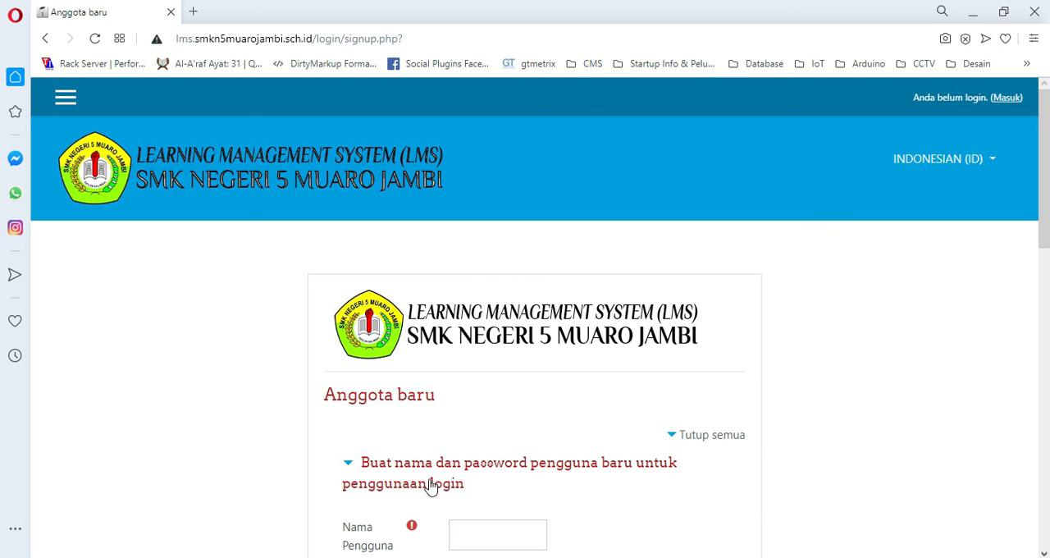
Switch back to Chrome and look over the saved Pengaturan otentikasi page.
{"action": "left_click", "coordinate": [267, 556]}
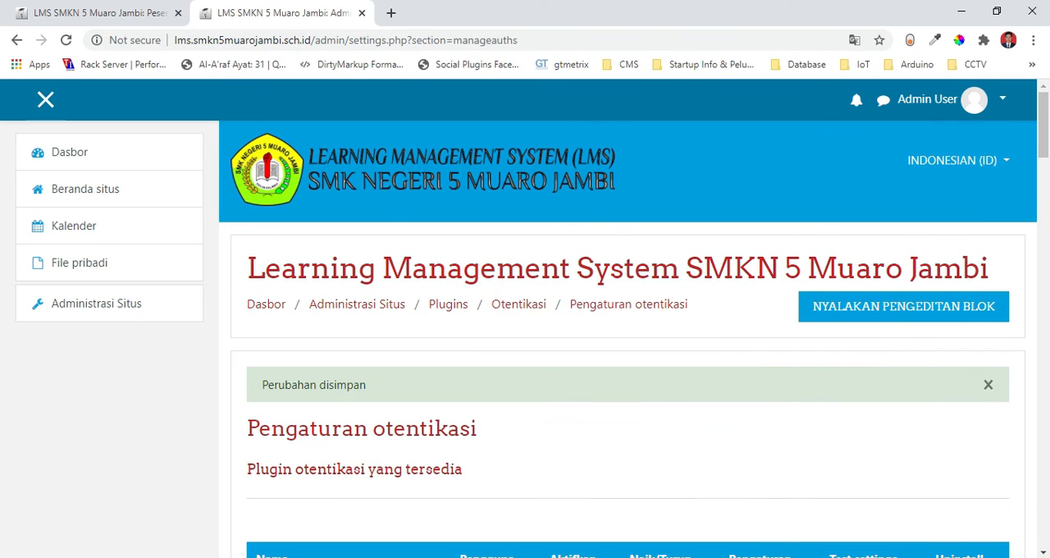
{"action": "scroll", "coordinate": [3, 164], "scroll_direction": "down", "scroll_amount": 3}
{"action": "scroll", "coordinate": [2, 164], "scroll_direction": "up", "scroll_amount": 3}
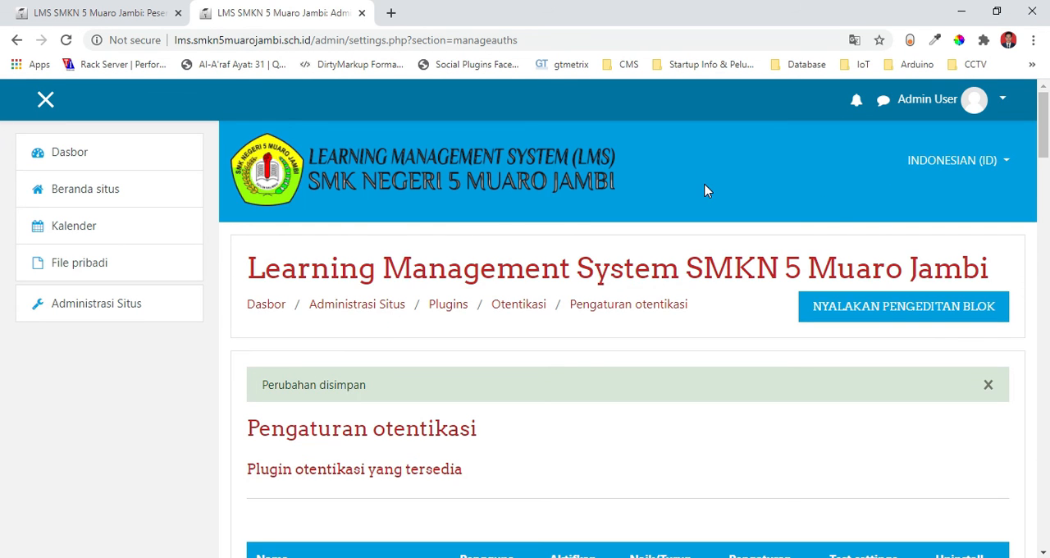